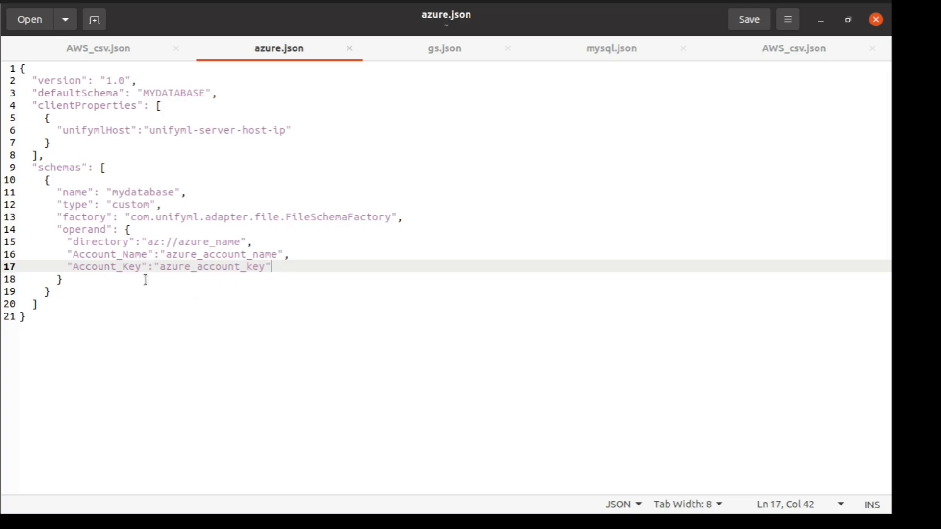
# Bring up the gs.json connection config in gedit.
pyautogui.click(449, 56)
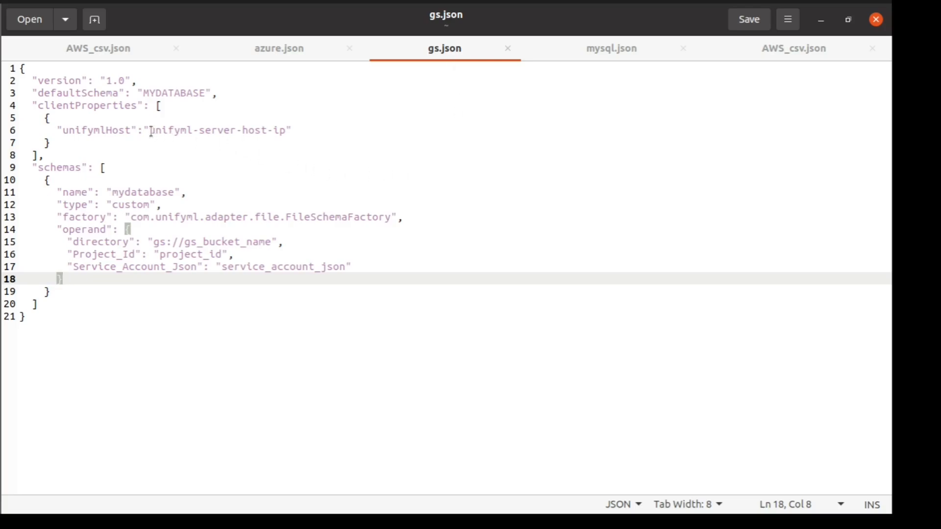
# Select the host, gs:// directory and gs_bucket_name placeholders in gs.json.
pyautogui.moveTo(151, 132)
pyautogui.mouseDown()
pyautogui.moveTo(285, 131)
pyautogui.moveTo(150, 130)
pyautogui.mouseUp()
pyautogui.click(263, 166)
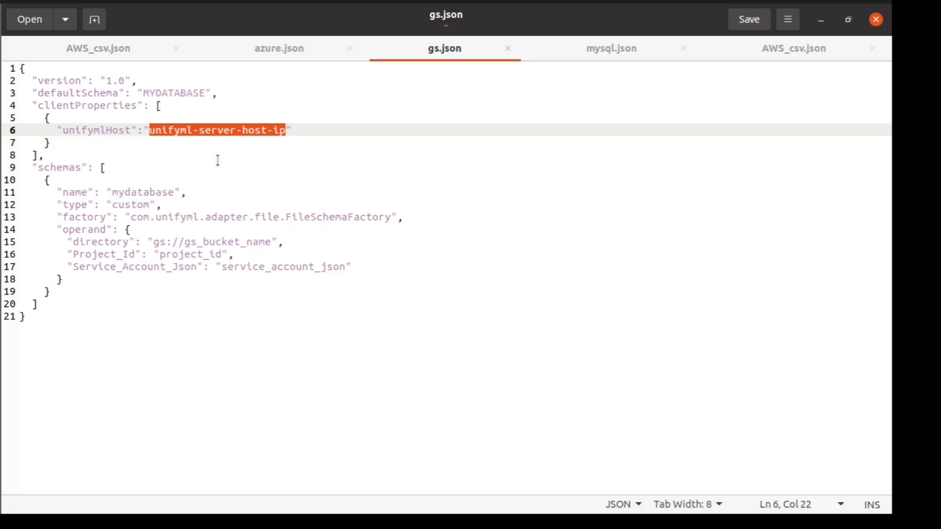
pyautogui.moveTo(185, 241); pyautogui.dragTo(349, 265)
pyautogui.doubleClick(179, 255)
pyautogui.click(374, 256)
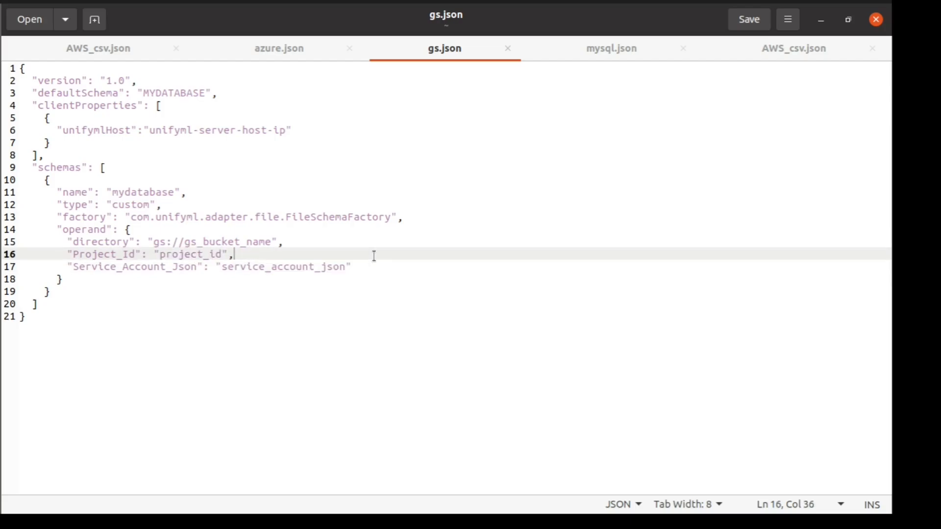
# In mysql.json, select the host placeholder, mysql-server-host and the JDBC password value.
pyautogui.click(606, 48)
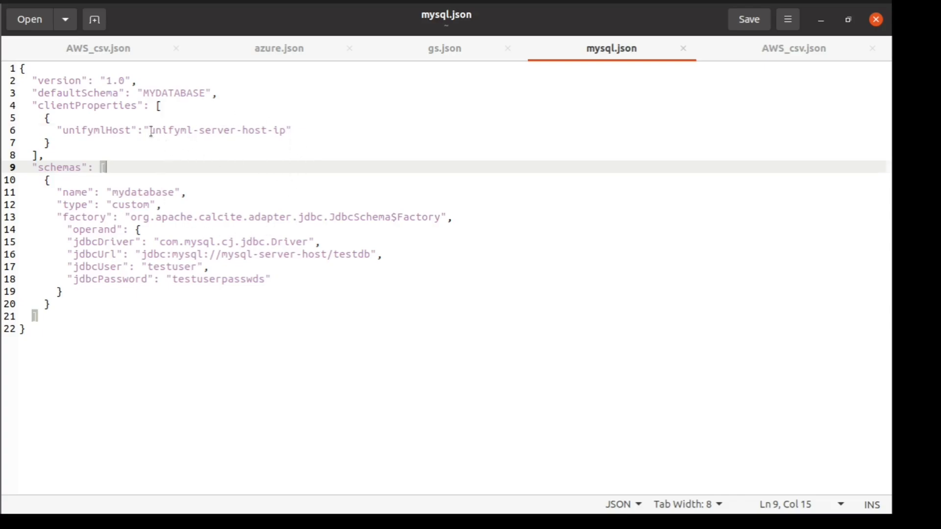
pyautogui.moveTo(150, 130); pyautogui.dragTo(287, 130)
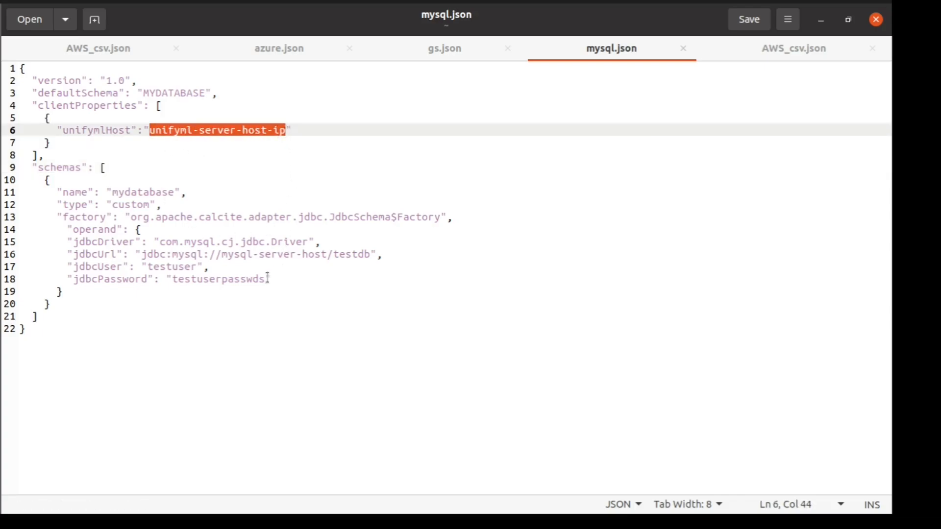
pyautogui.moveTo(222, 254); pyautogui.dragTo(326, 254)
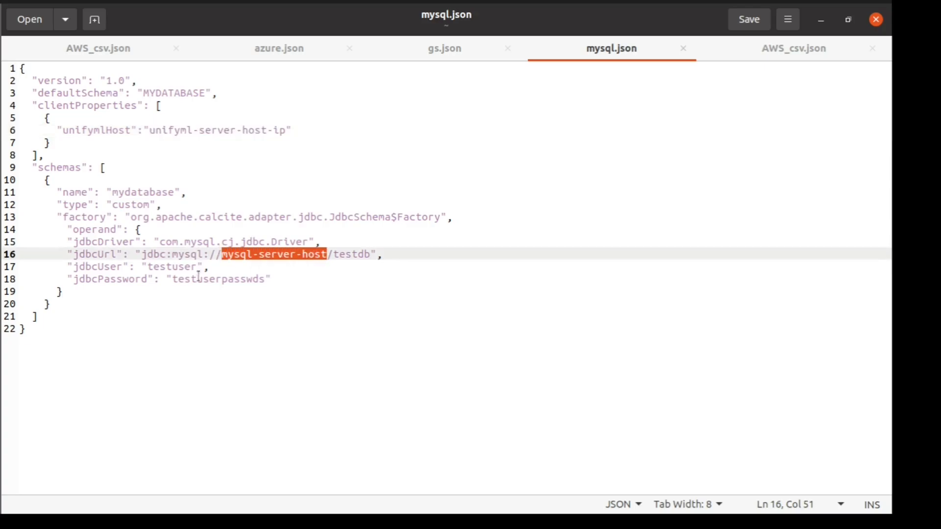
pyautogui.doubleClick(176, 267)
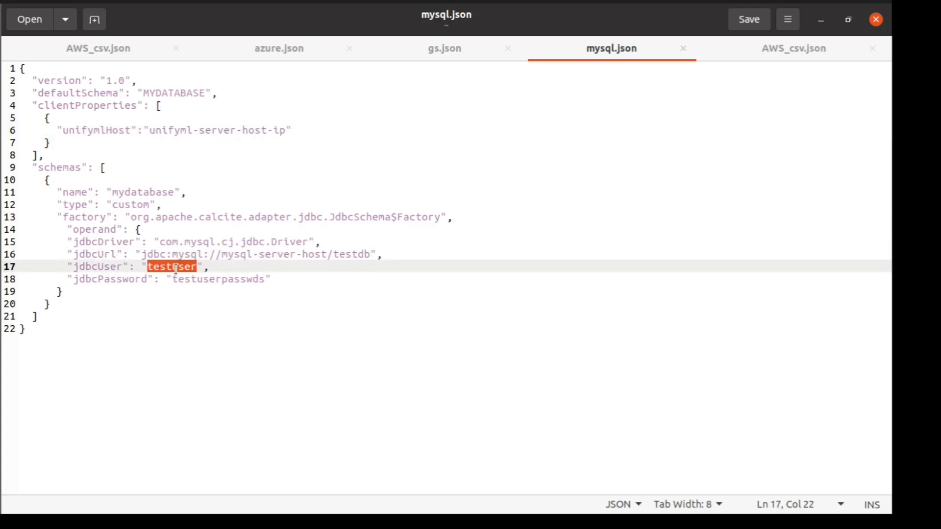
pyautogui.doubleClick(218, 279)
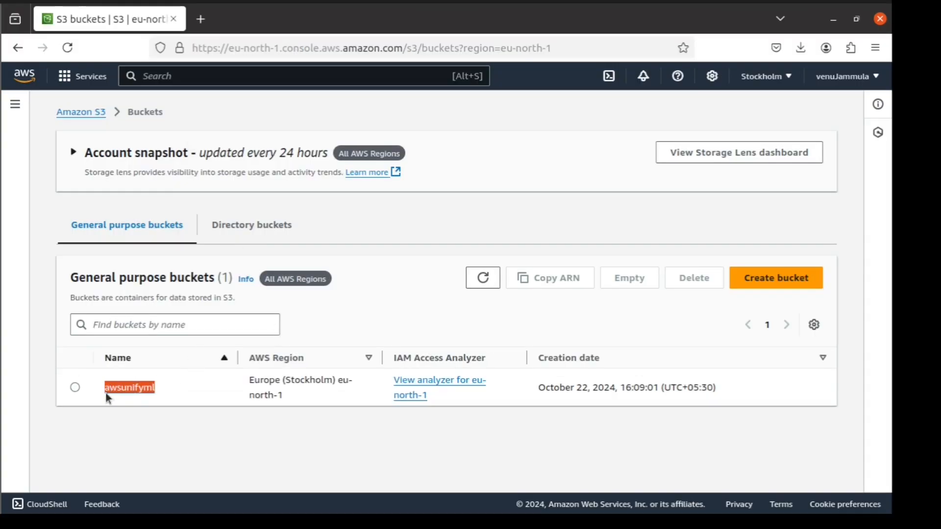
# Open the awsunifyml bucket and scroll its 83 objects down to the Health_Insurance files.
pyautogui.click(130, 388)
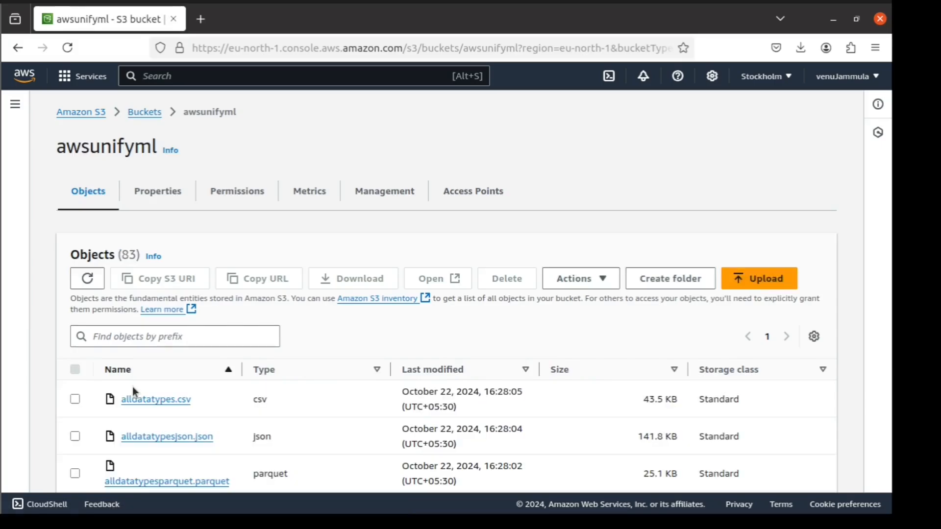
pyautogui.scroll(-6, 225, 448)
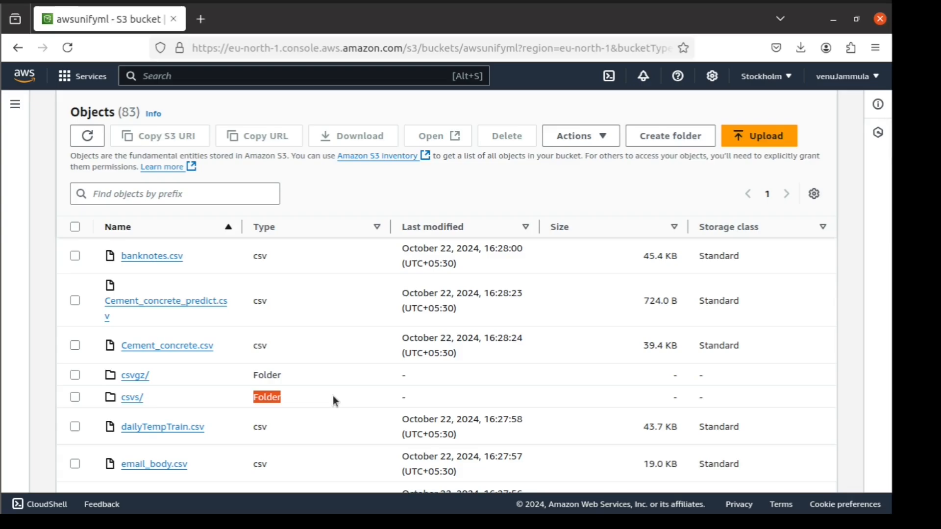
pyautogui.scroll(-5, 208, 371)
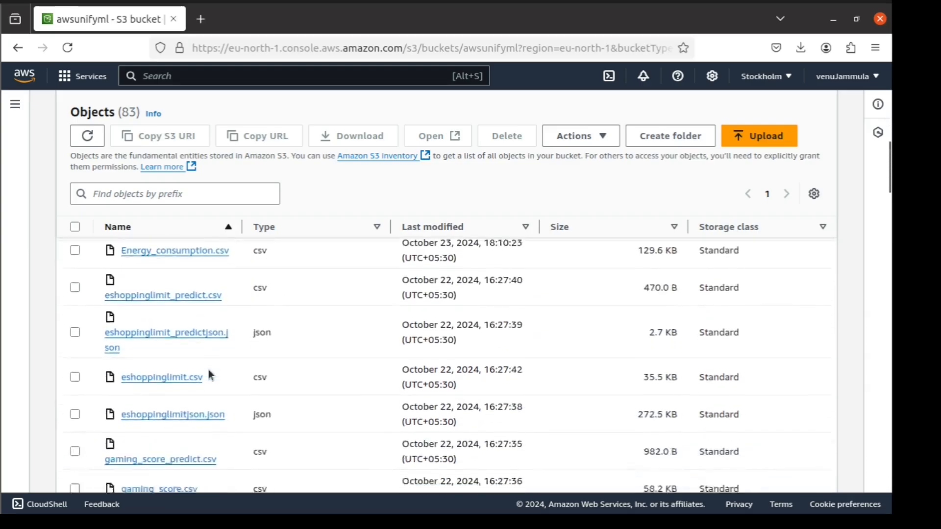
pyautogui.scroll(-2, 208, 373)
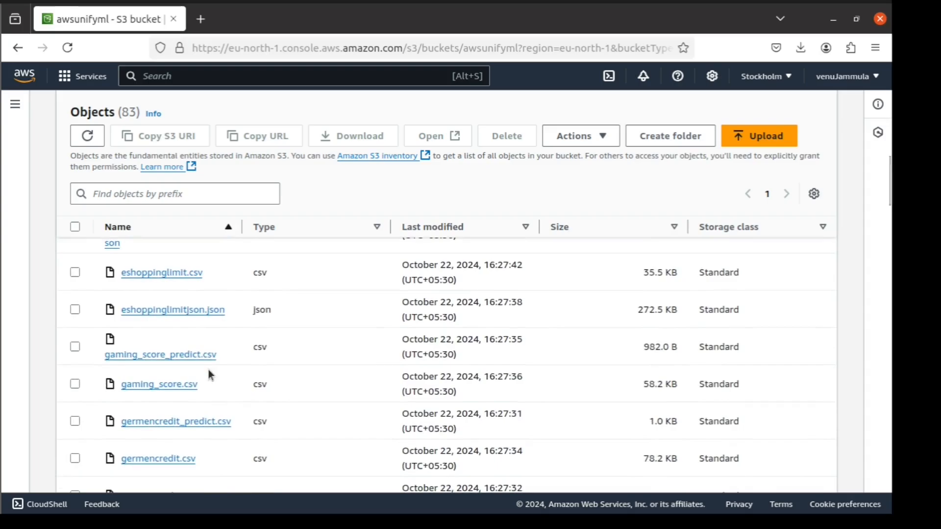
pyautogui.scroll(-4, 208, 374)
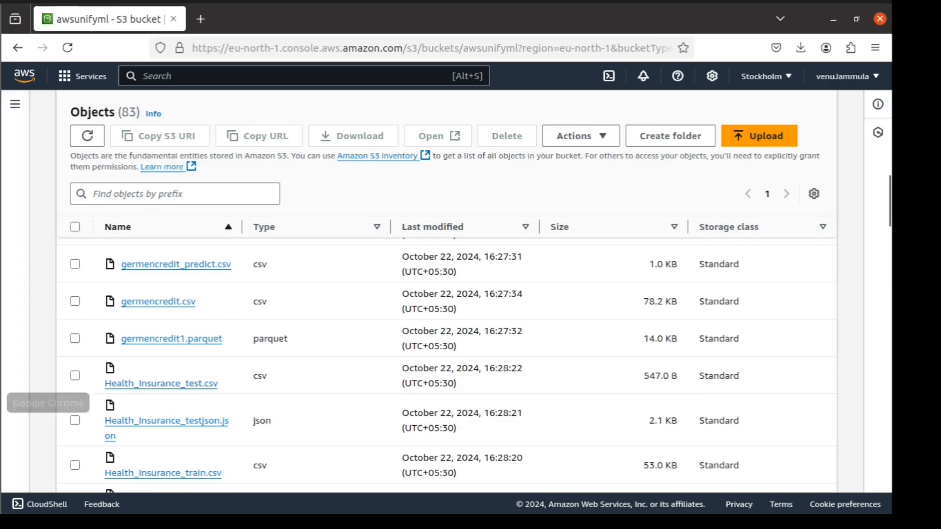
pyautogui.click(1, 402)
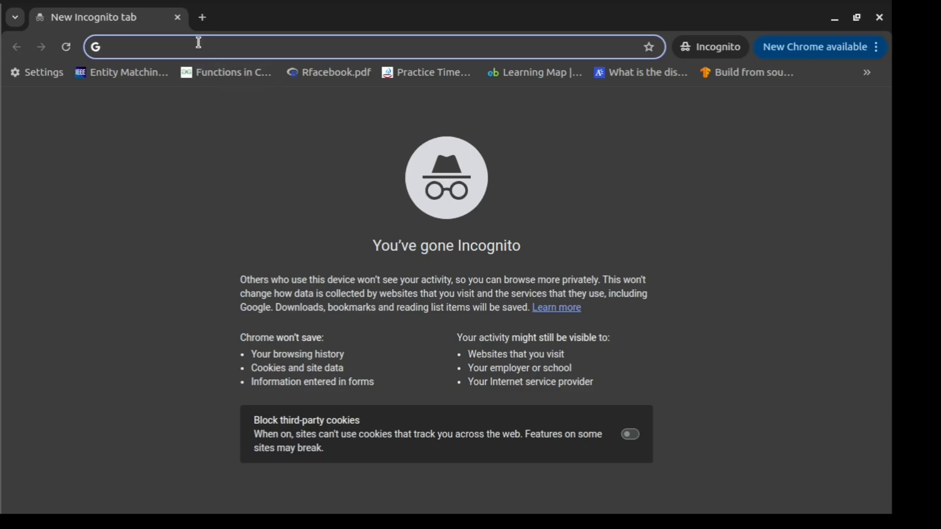
pyautogui.write('h')
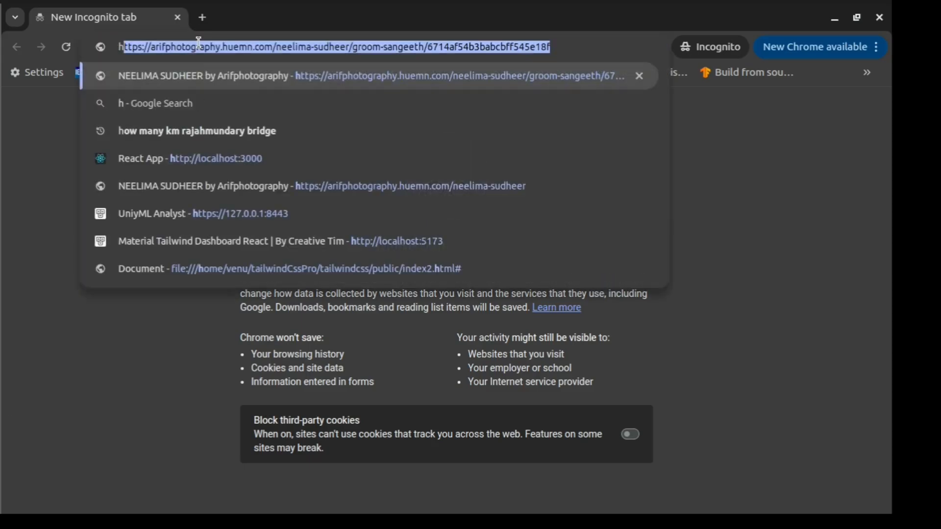
pyautogui.write('ttp')
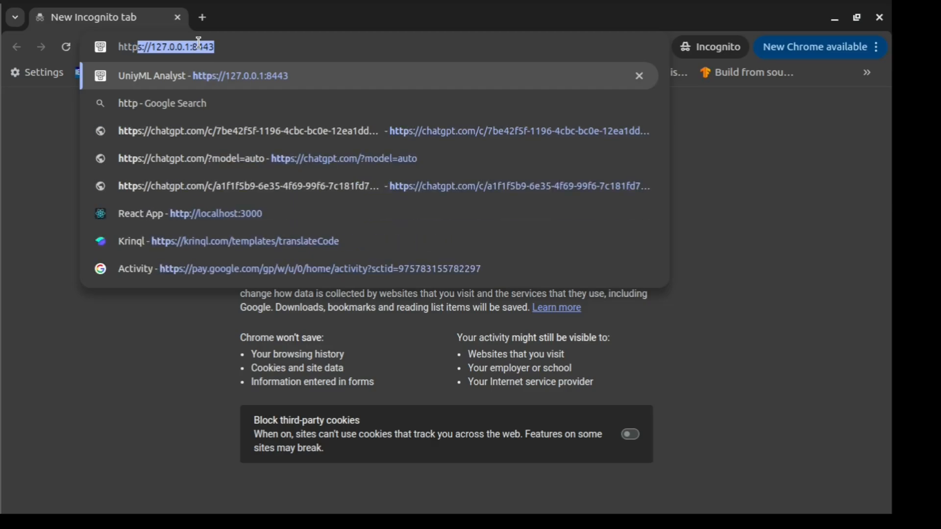
pyautogui.write('s://')
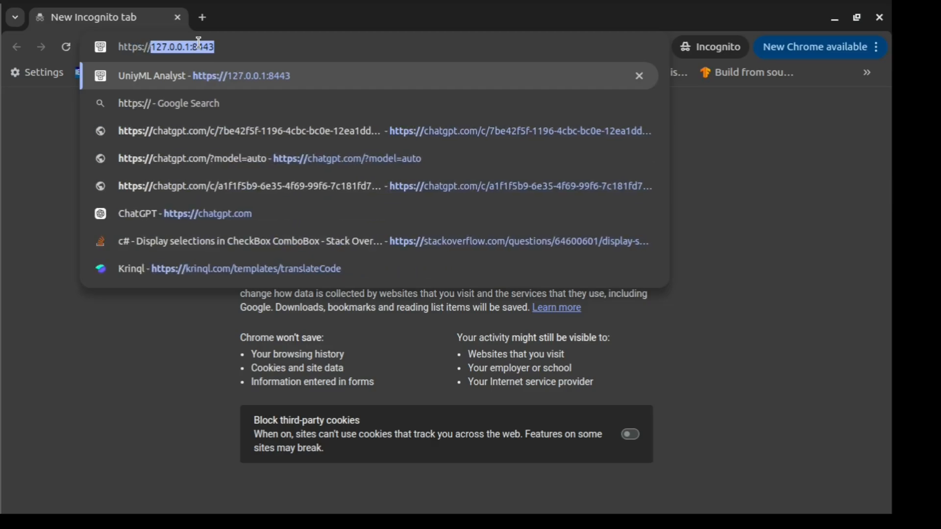
pyautogui.write('localho')
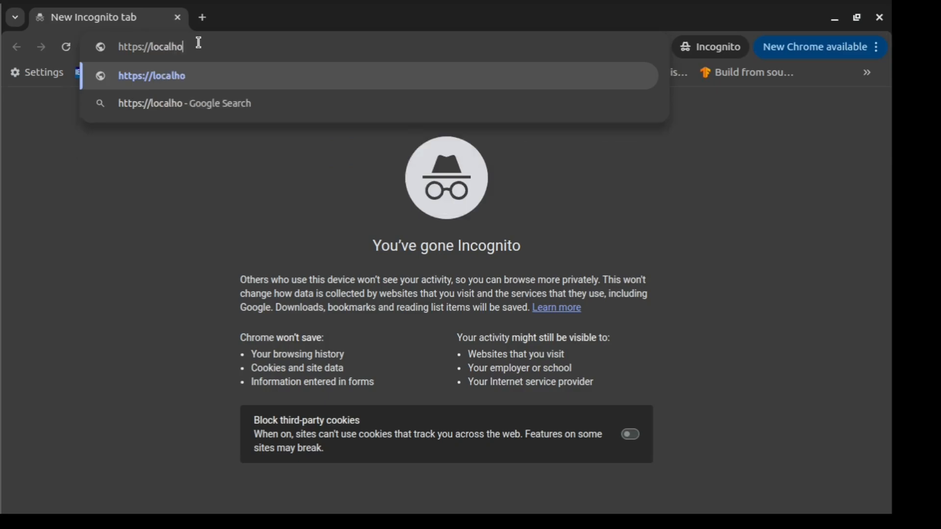
pyautogui.write('st:')
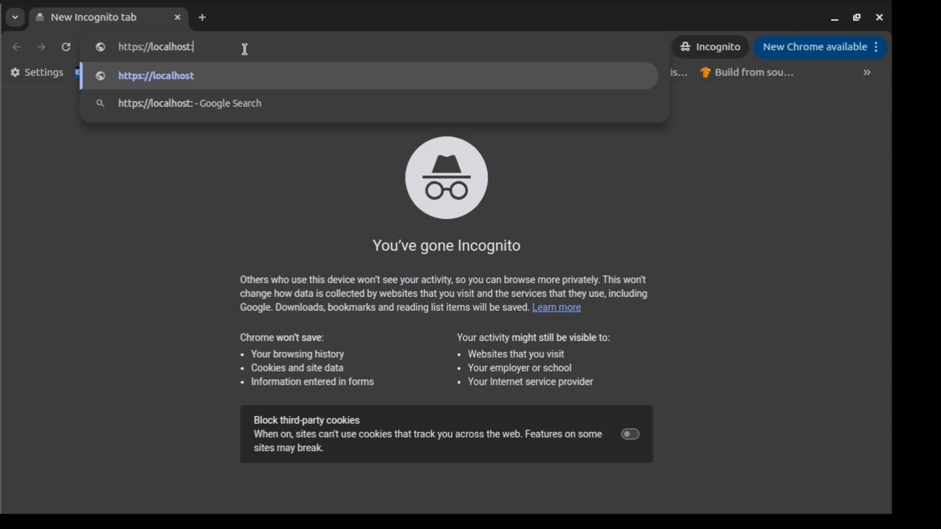
pyautogui.write('5301')
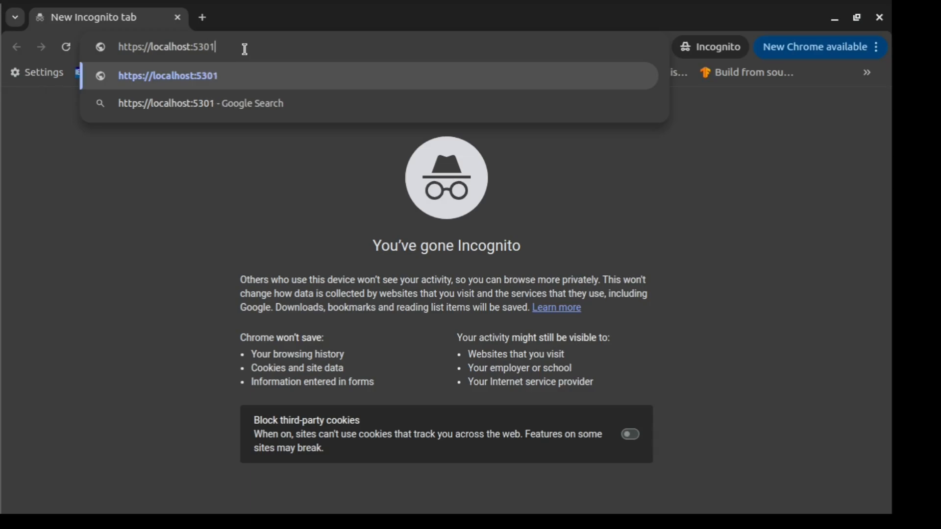
pyautogui.press('Return')
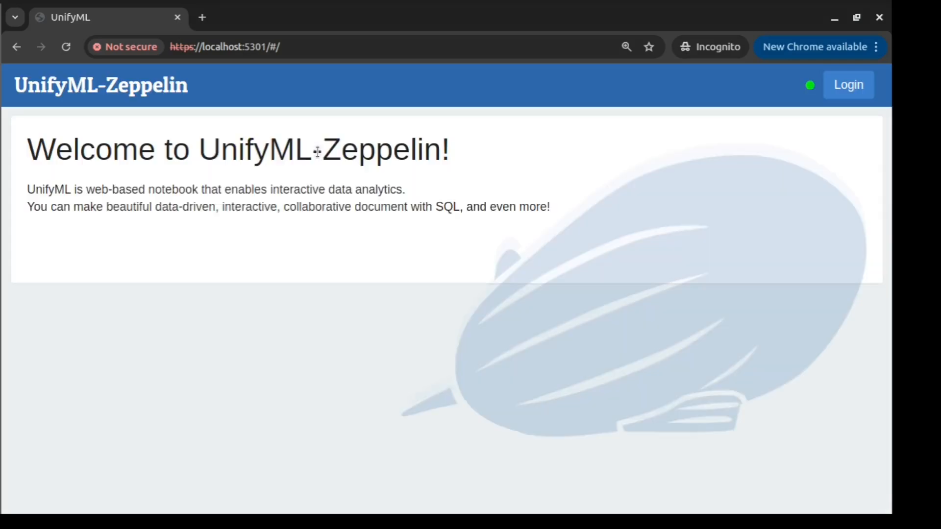
# Log in to UnifyML-Zeppelin as user admin with the account password.
pyautogui.moveTo(196, 151); pyautogui.dragTo(458, 158)
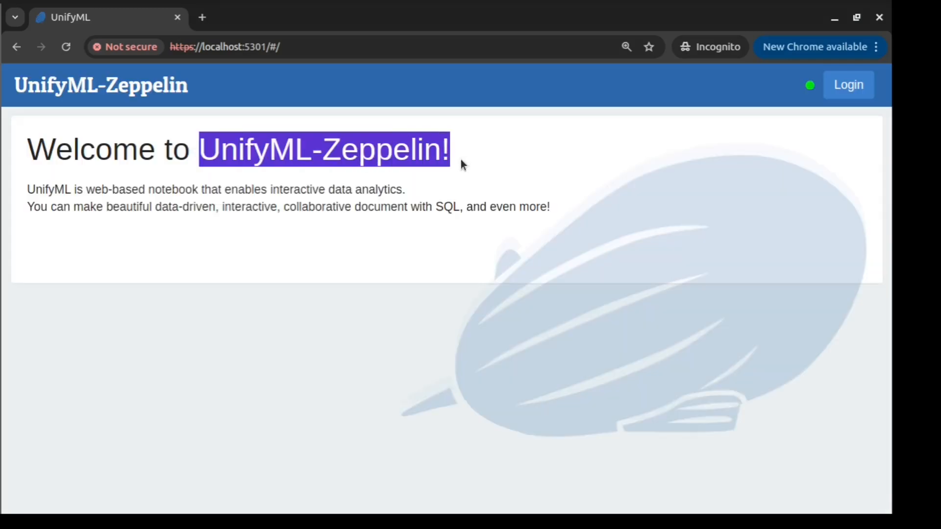
pyautogui.click(461, 160)
pyautogui.click(849, 86)
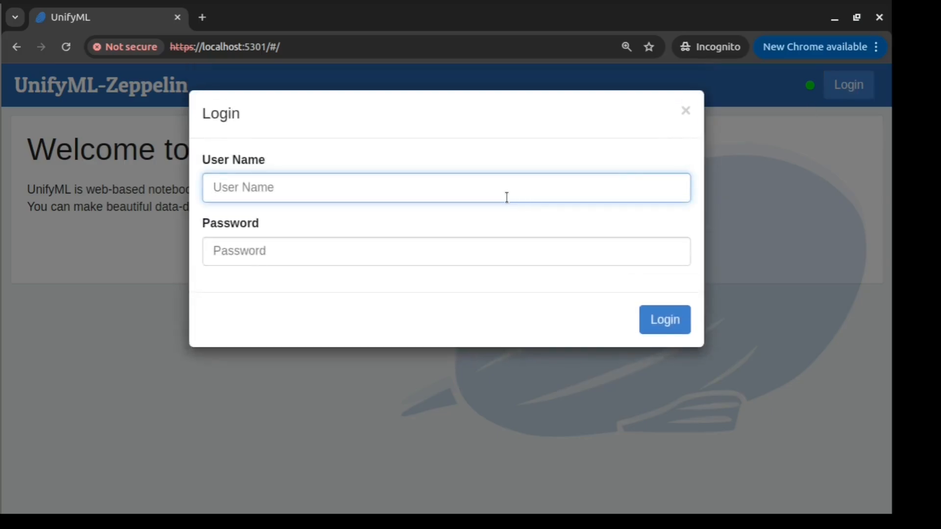
pyautogui.write('admin')
pyautogui.press('Tab')
pyautogui.write('ad')
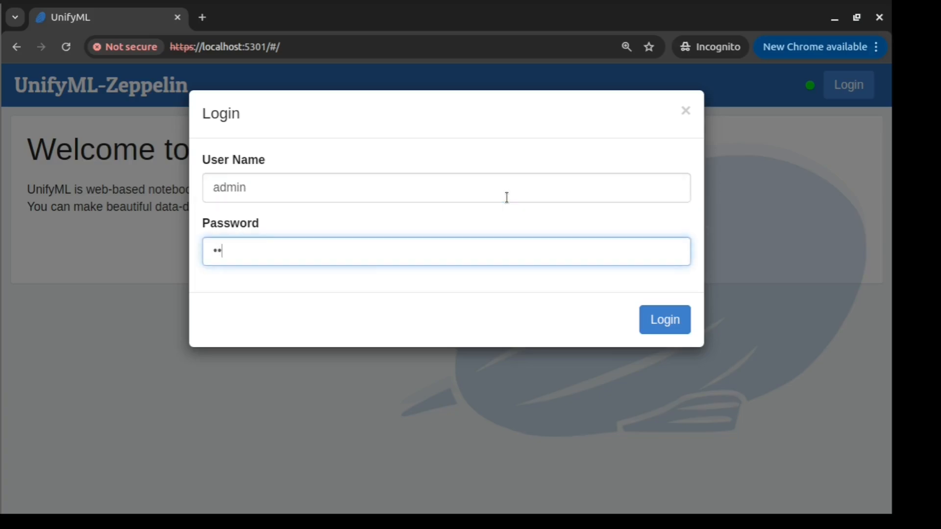
pyautogui.write('min')
pyautogui.click(663, 324)
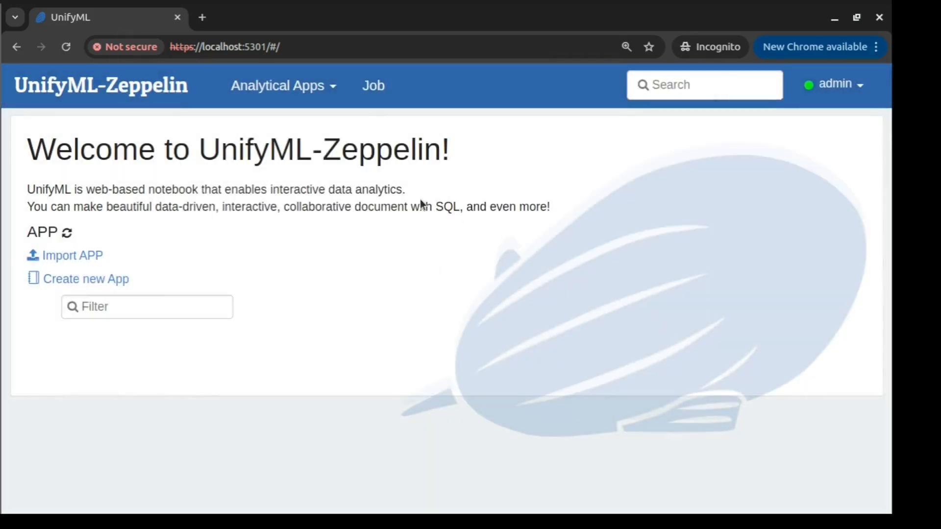
# Open the admin account menu in the top-right of the navbar.
pyautogui.moveTo(199, 149); pyautogui.dragTo(452, 167)
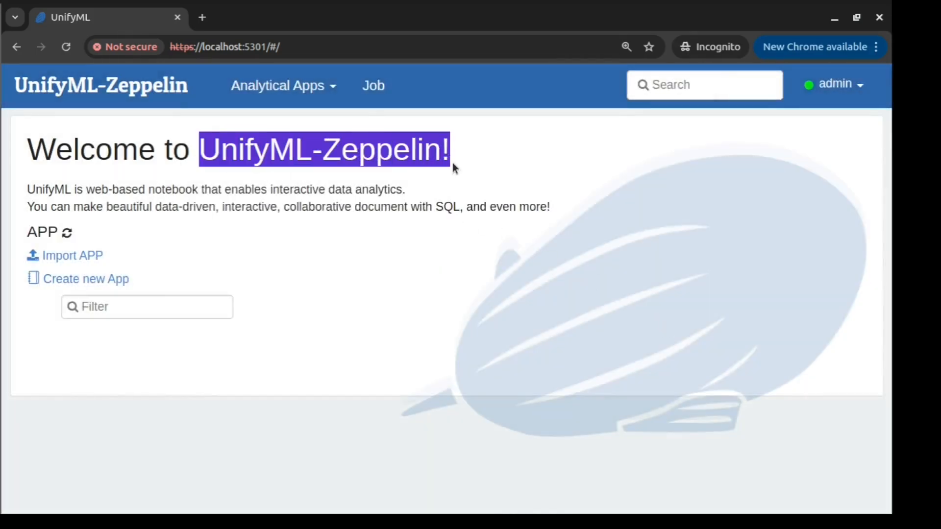
pyautogui.click(452, 165)
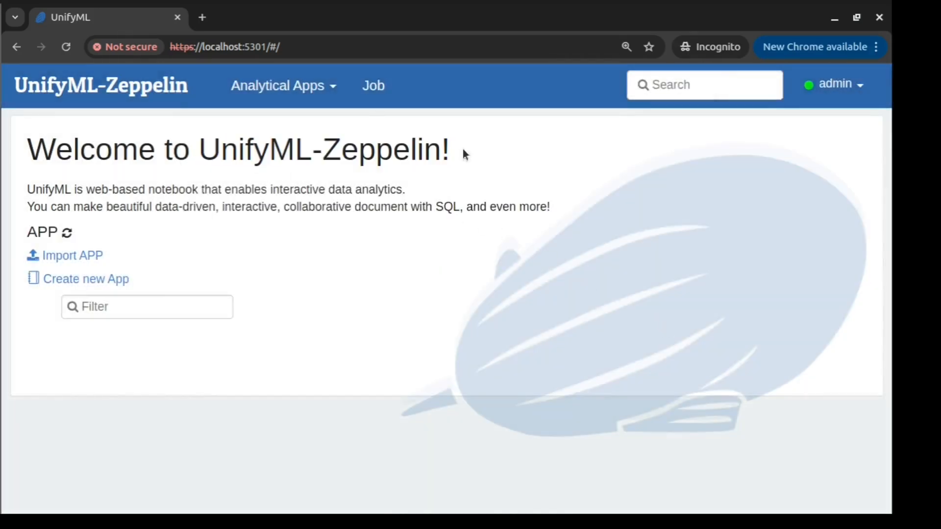
pyautogui.click(839, 85)
# Start a new interpreter named unifyml in group jdbc, with permissions on and admin as owner.
pyautogui.click(798, 128)
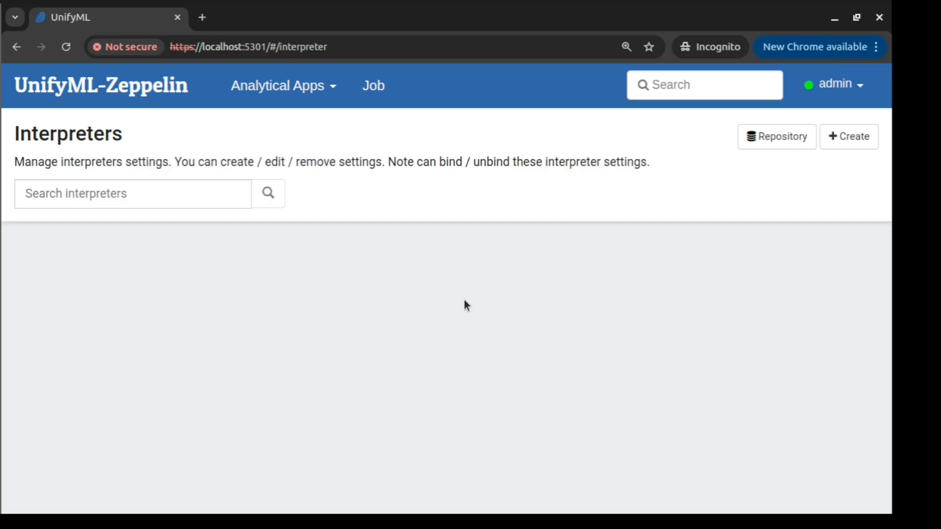
pyautogui.click(843, 143)
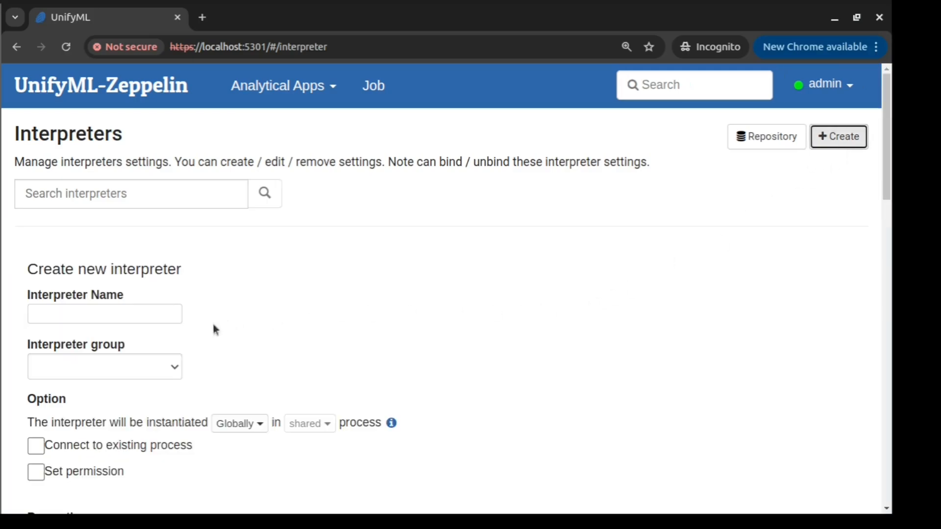
pyautogui.click(149, 314)
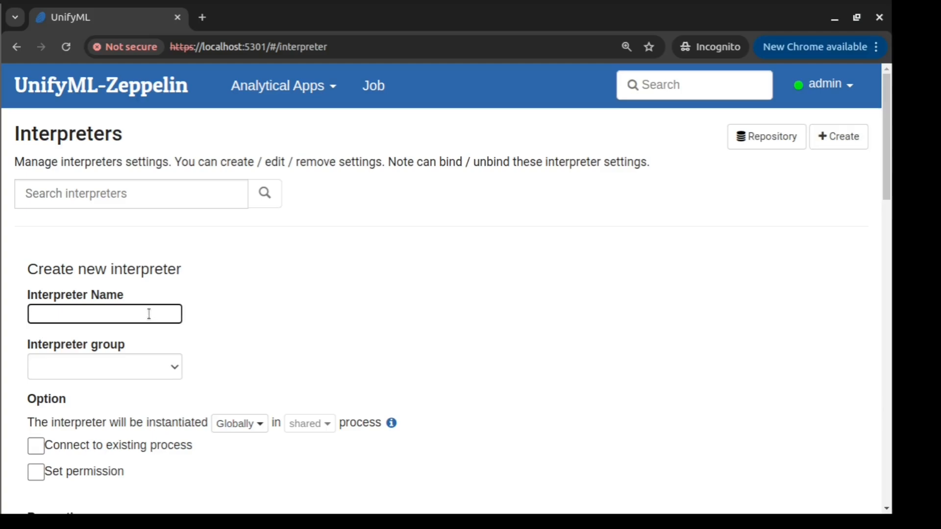
pyautogui.write('unifyml')
pyautogui.click(173, 367)
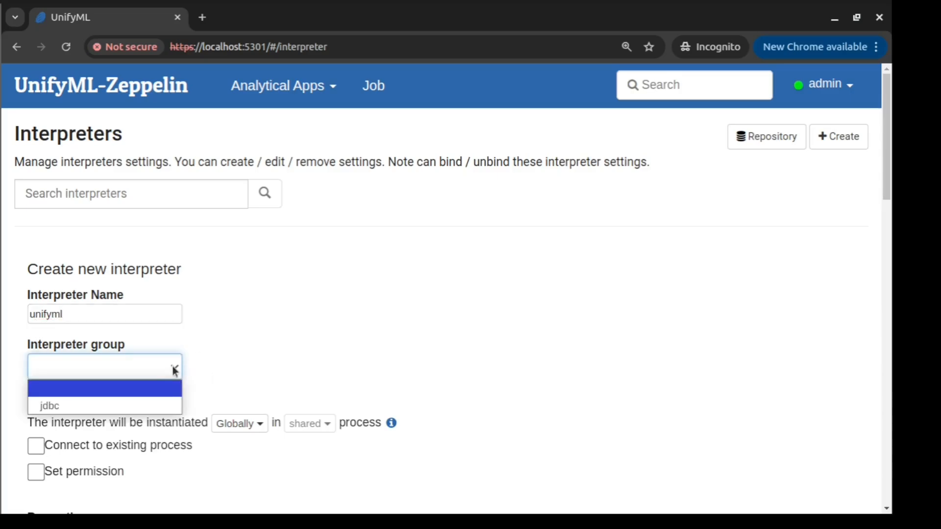
pyautogui.click(111, 405)
pyautogui.scroll(-4, 248, 349)
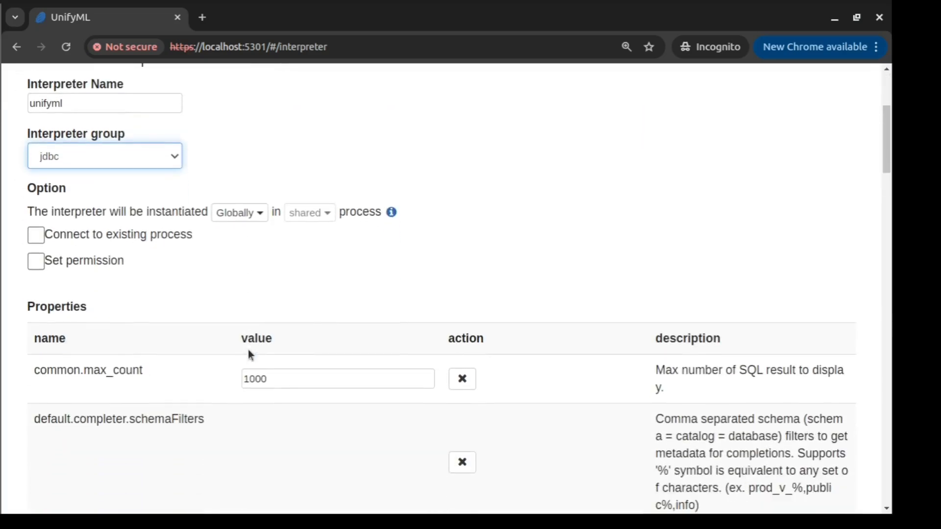
pyautogui.click(36, 261)
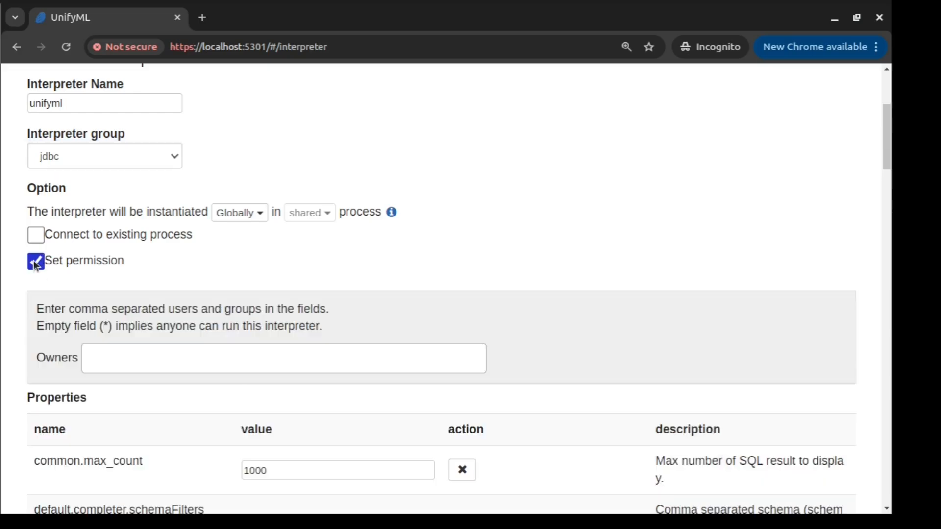
pyautogui.click(137, 357)
pyautogui.write('ad')
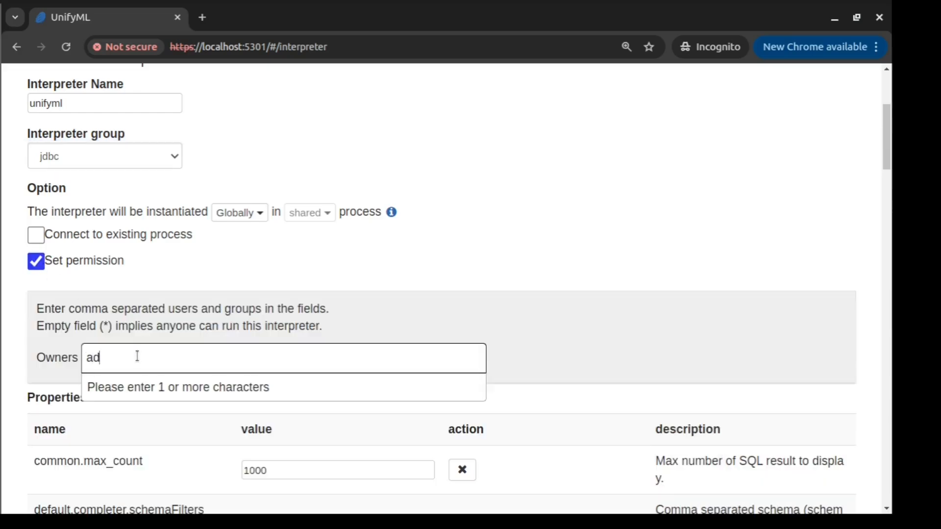
pyautogui.write('min')
pyautogui.click(139, 414)
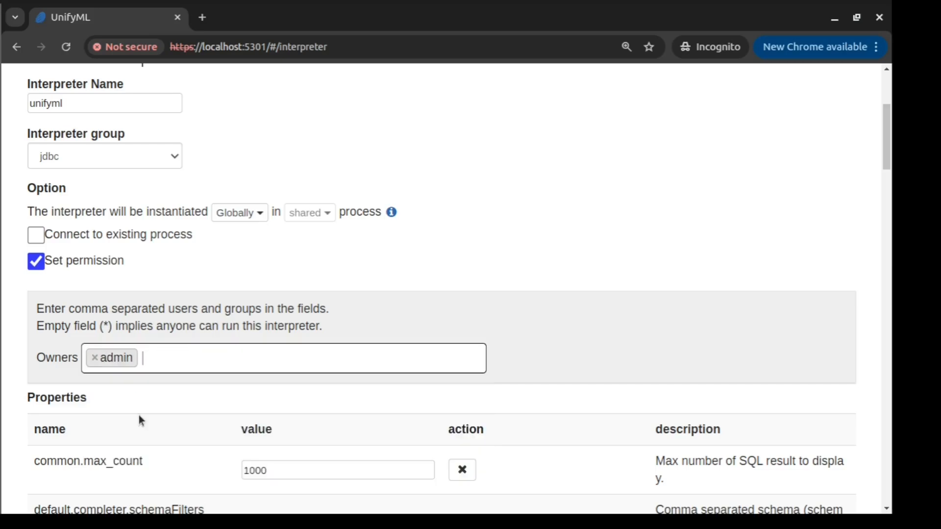
# Review the jdbc properties and select the <connection_string> placeholder in default.url.
pyautogui.scroll(-5, 491, 257)
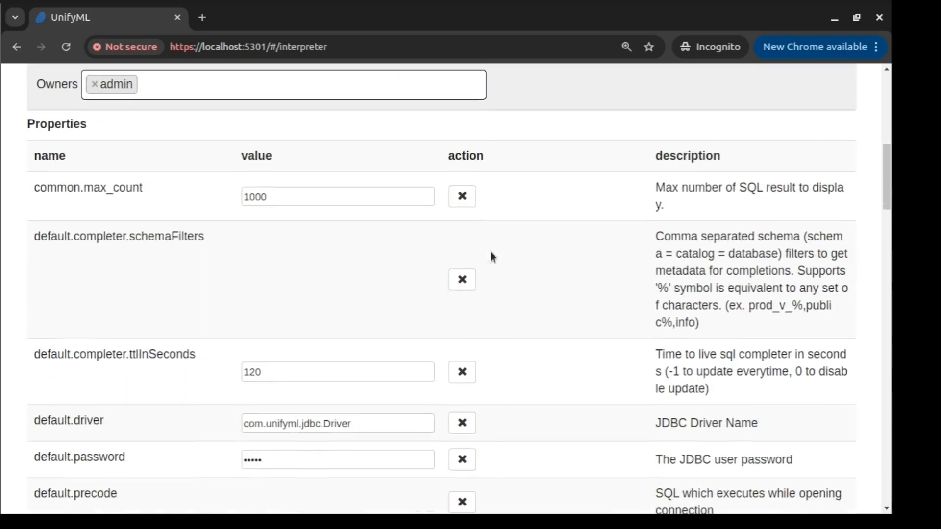
pyautogui.scroll(-3, 491, 256)
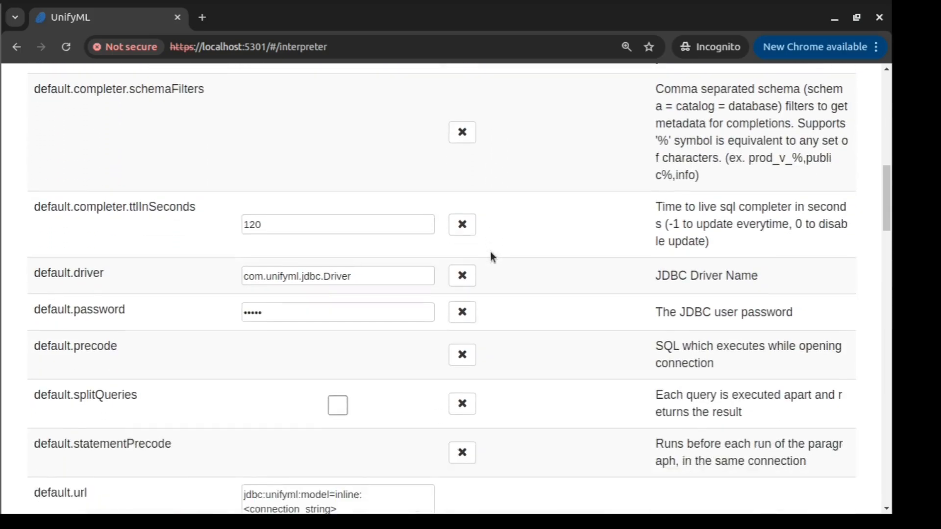
pyautogui.moveTo(105, 277); pyautogui.dragTo(33, 278)
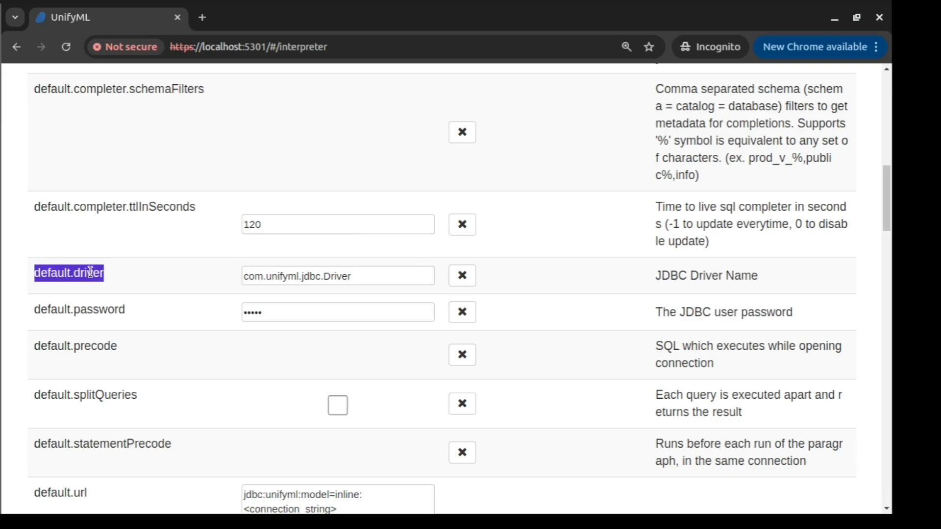
pyautogui.click(136, 276)
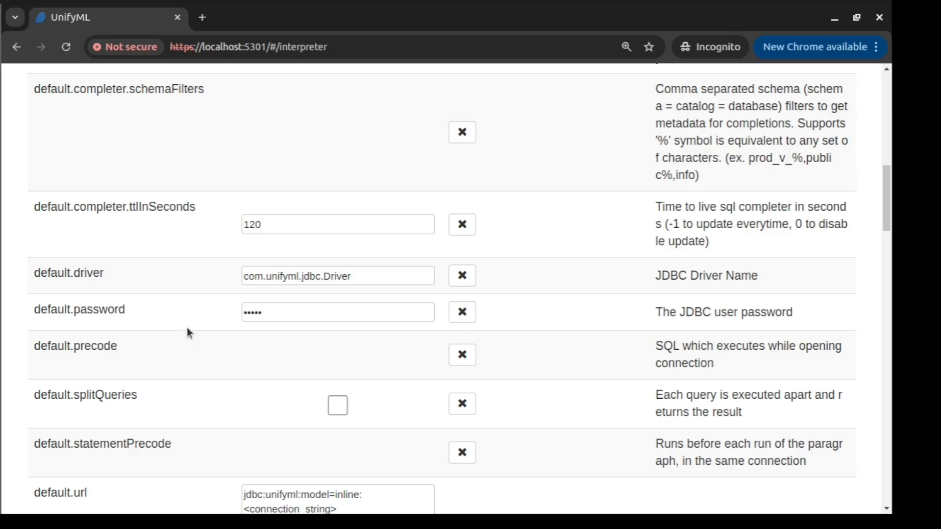
pyautogui.moveTo(142, 312); pyautogui.dragTo(34, 310)
pyautogui.click(137, 314)
pyautogui.scroll(-6, 134, 285)
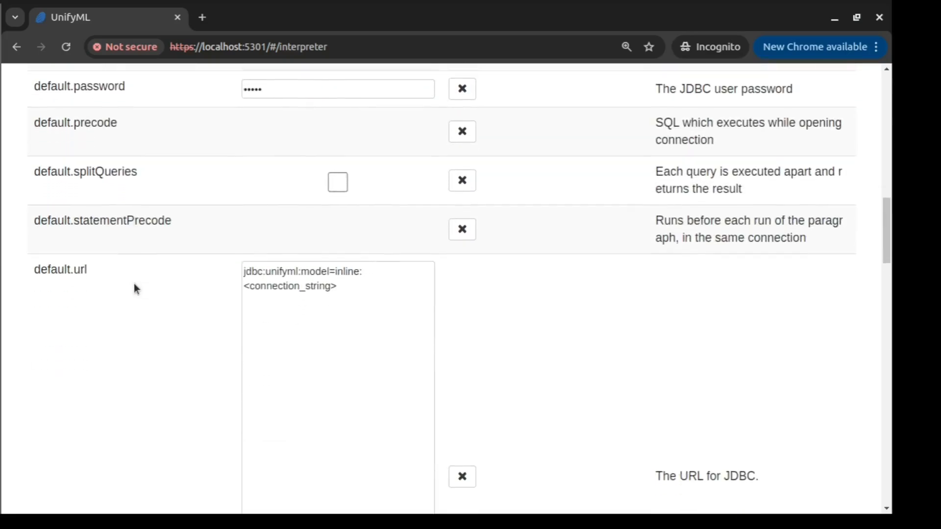
pyautogui.moveTo(91, 190); pyautogui.dragTo(33, 189)
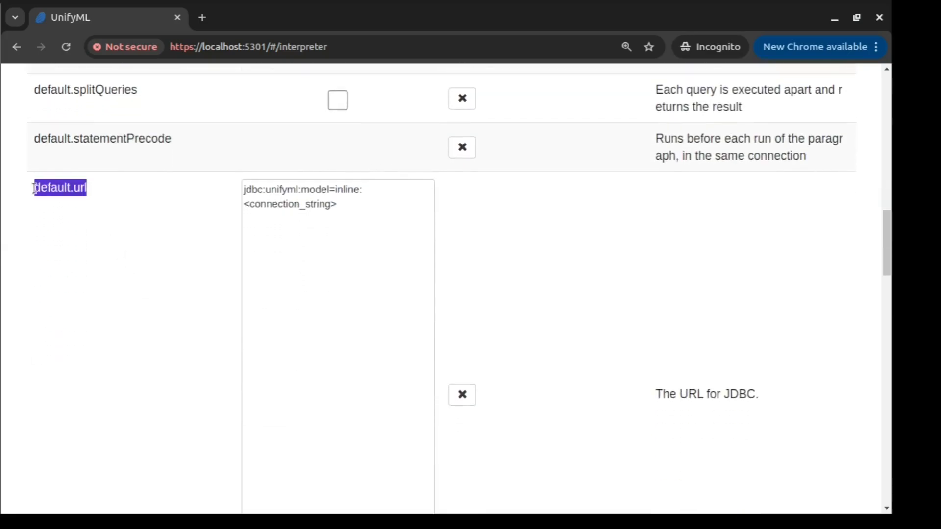
pyautogui.click(150, 198)
pyautogui.click(342, 202)
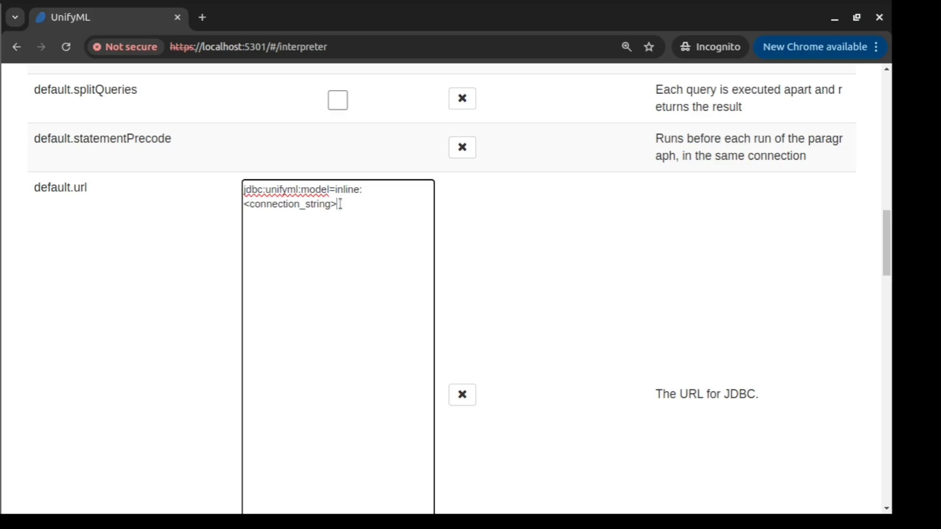
pyautogui.keyDown('shift'); pyautogui.click(244, 207); pyautogui.keyUp('shift')
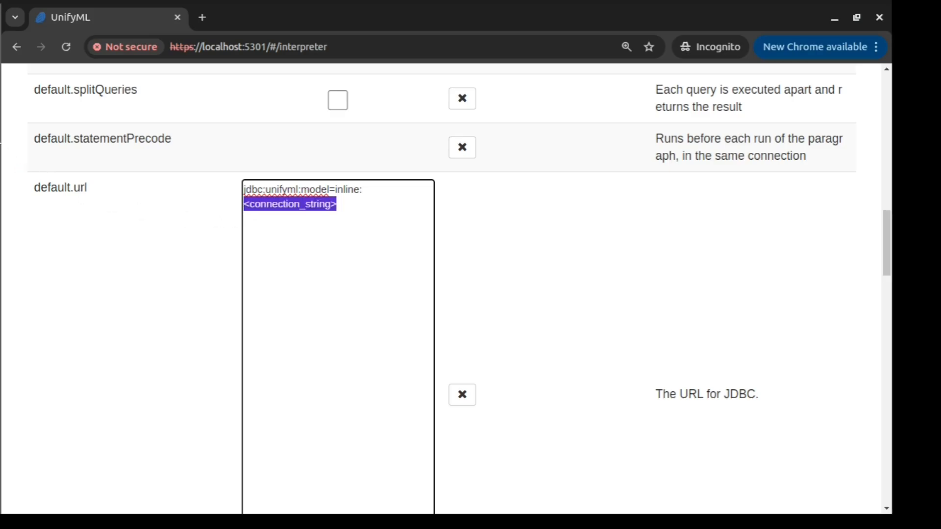
# Replace the placeholder with the full AWS_csv.json model and save the interpreter.
pyautogui.click(2, 168)
pyautogui.click(84, 52)
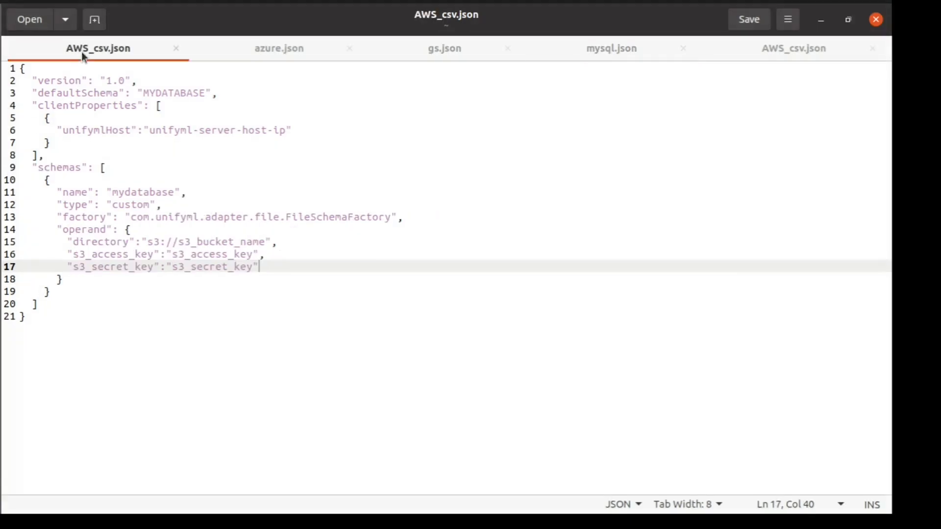
pyautogui.hotkey('ctrl', 'a')
pyautogui.hotkey('ctrl', 'c')
pyautogui.hotkey('alt', 'Tab')
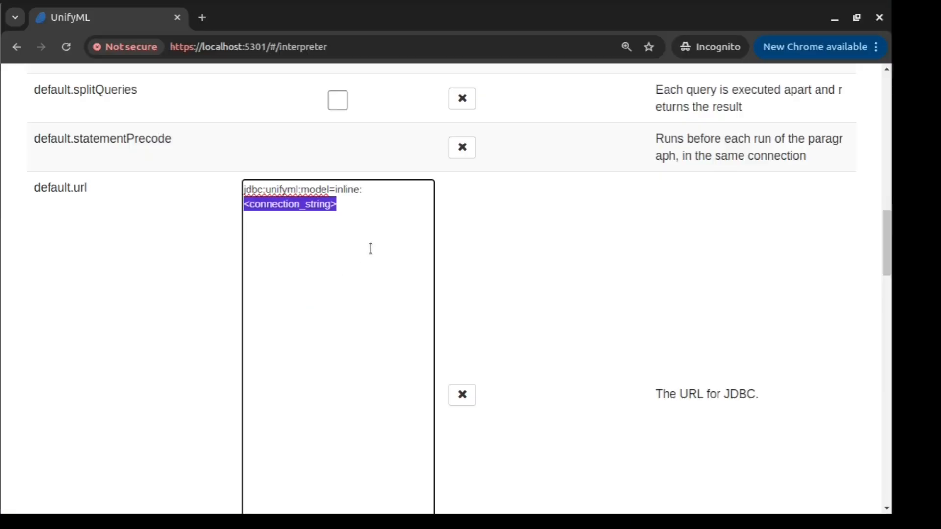
pyautogui.hotkey('ctrl', 'v')
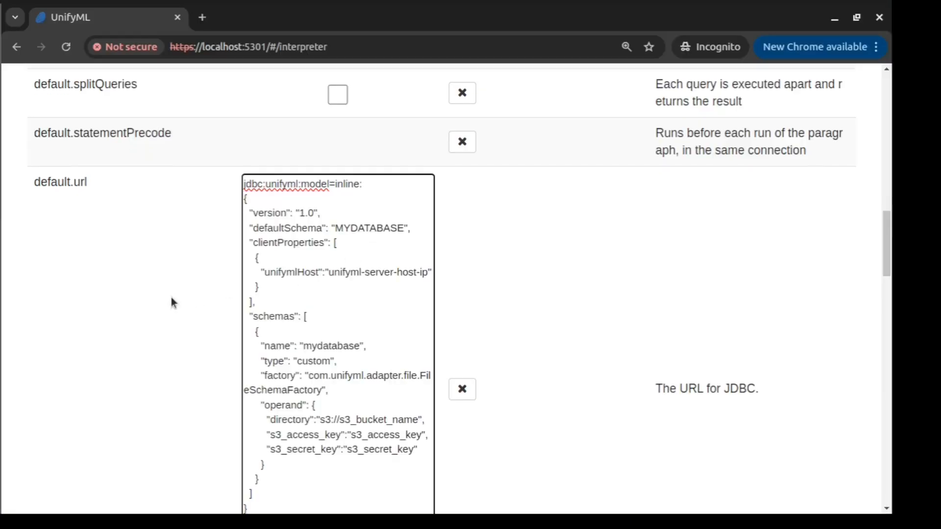
pyautogui.scroll(-3, 171, 302)
pyautogui.scroll(-10, 171, 297)
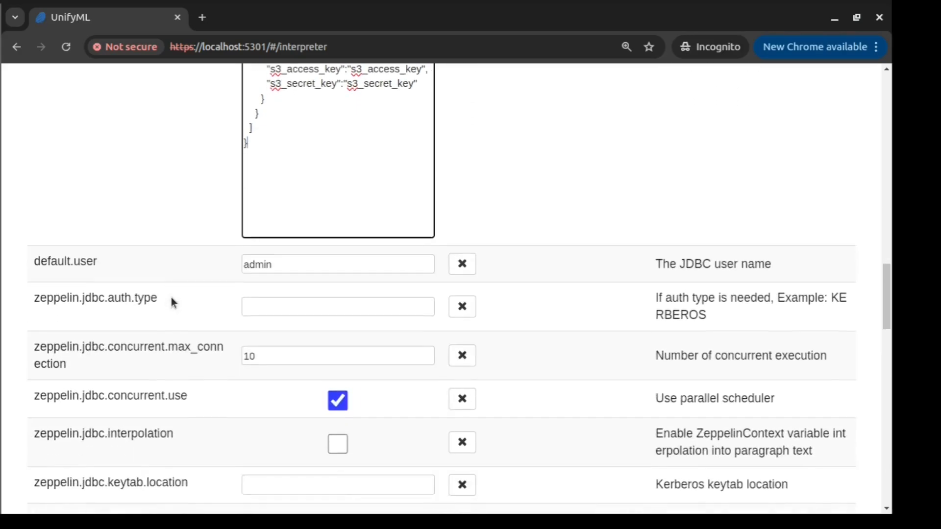
pyautogui.scroll(-10, 179, 161)
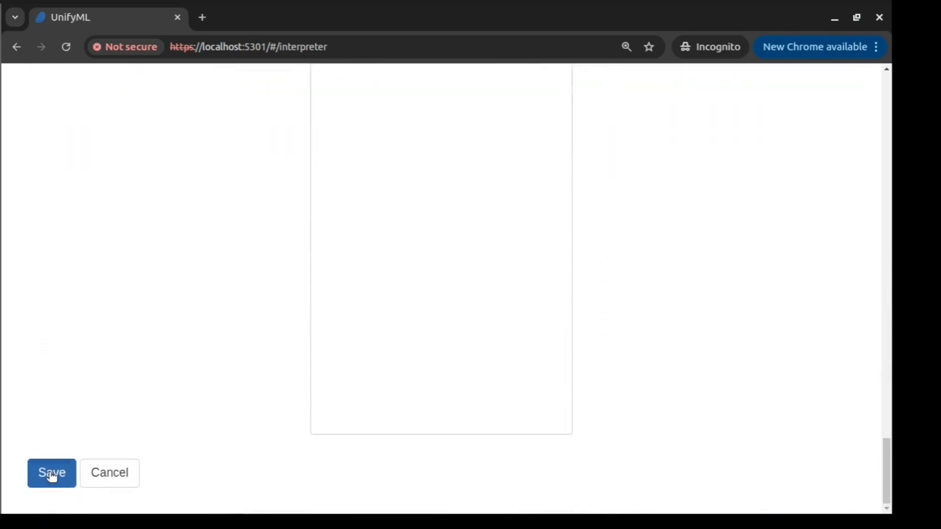
pyautogui.click(52, 474)
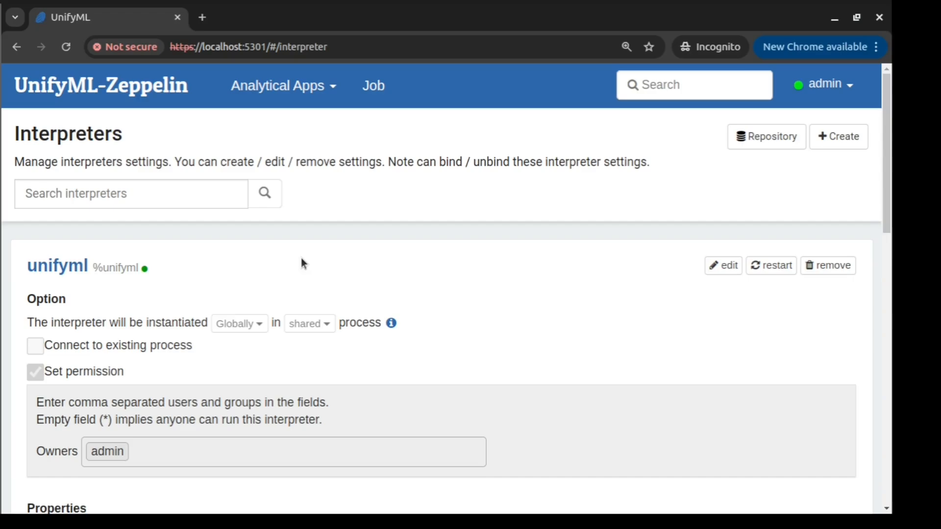
# Create a new app named unifymlapp with unifyml as its default interpreter.
pyautogui.click(286, 94)
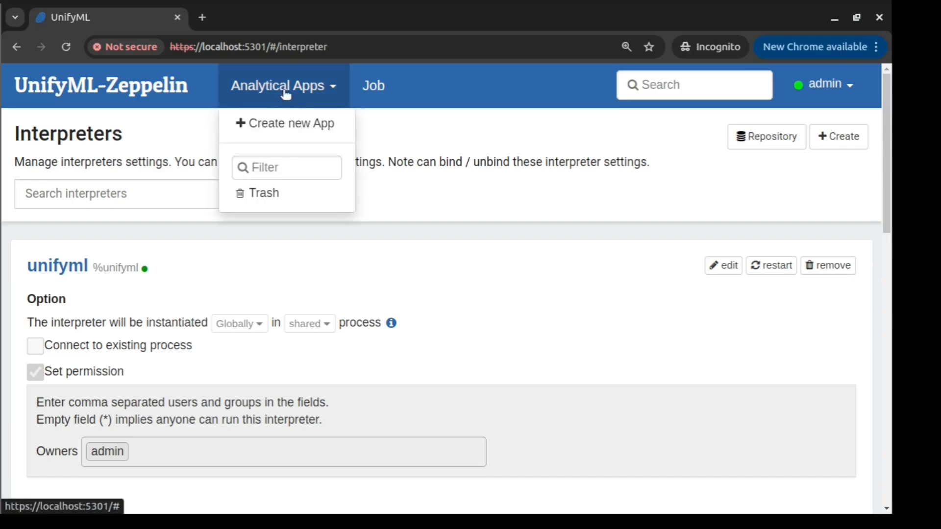
pyautogui.click(280, 123)
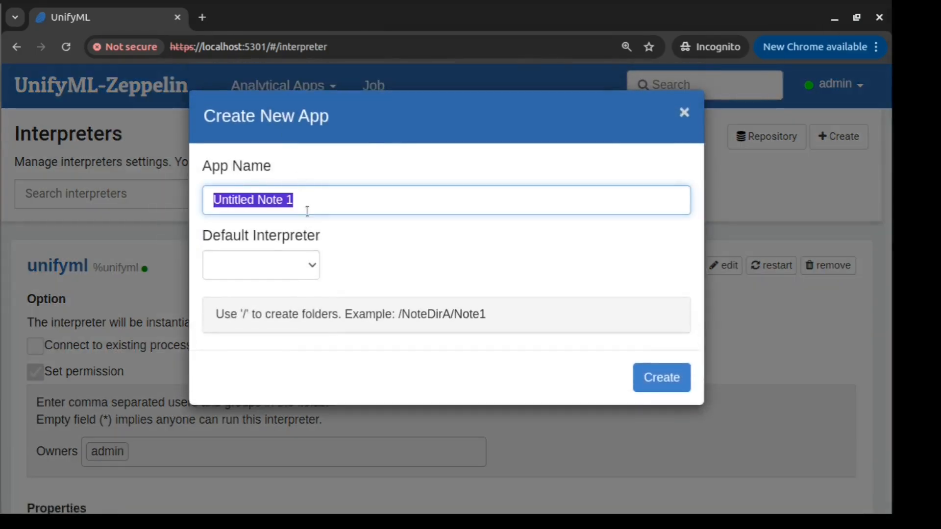
pyautogui.press('BackSpace')
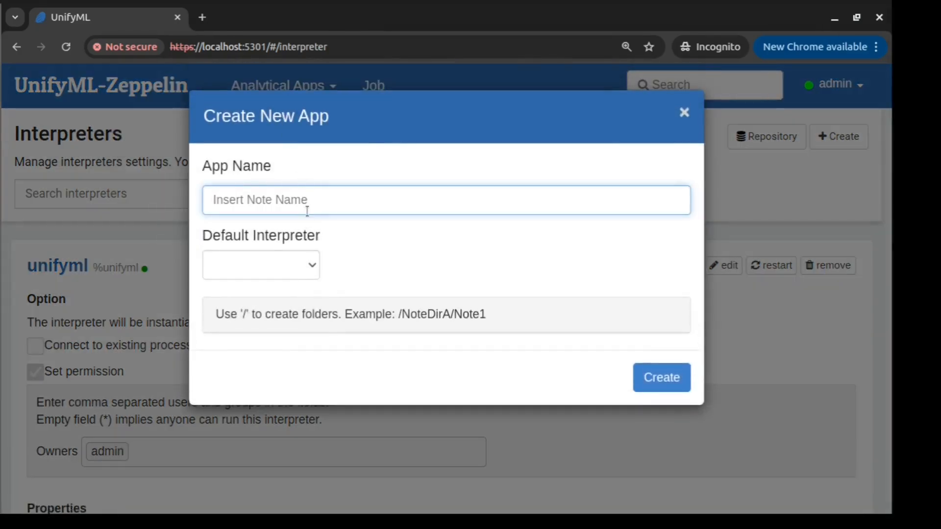
pyautogui.write('unif')
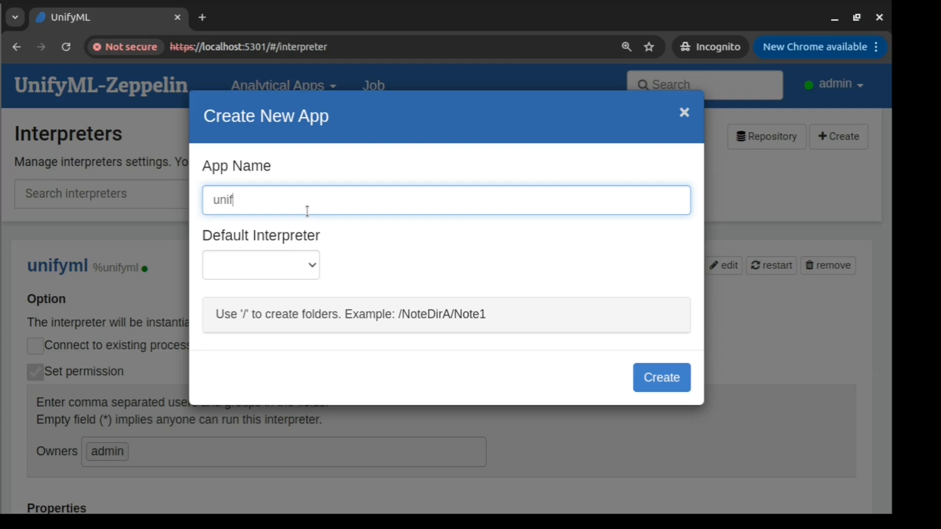
pyautogui.write('ymlapp')
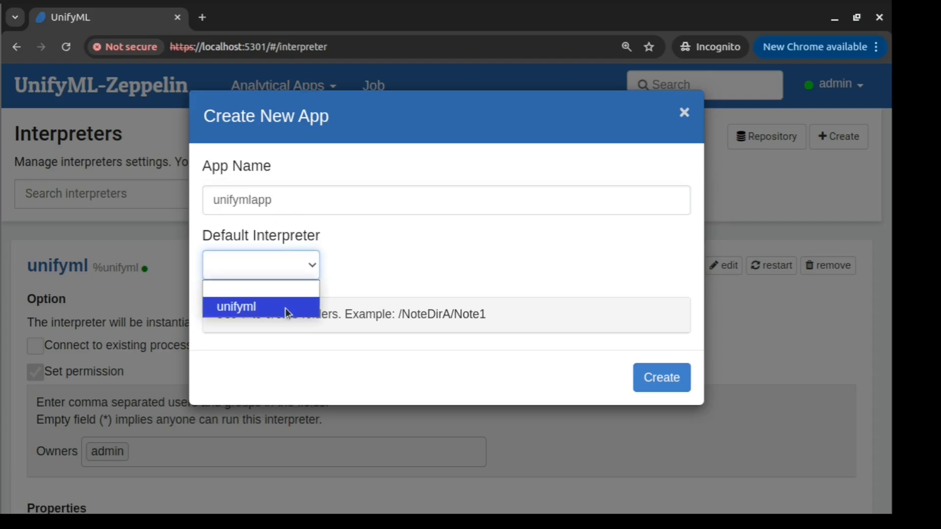
pyautogui.click(287, 311)
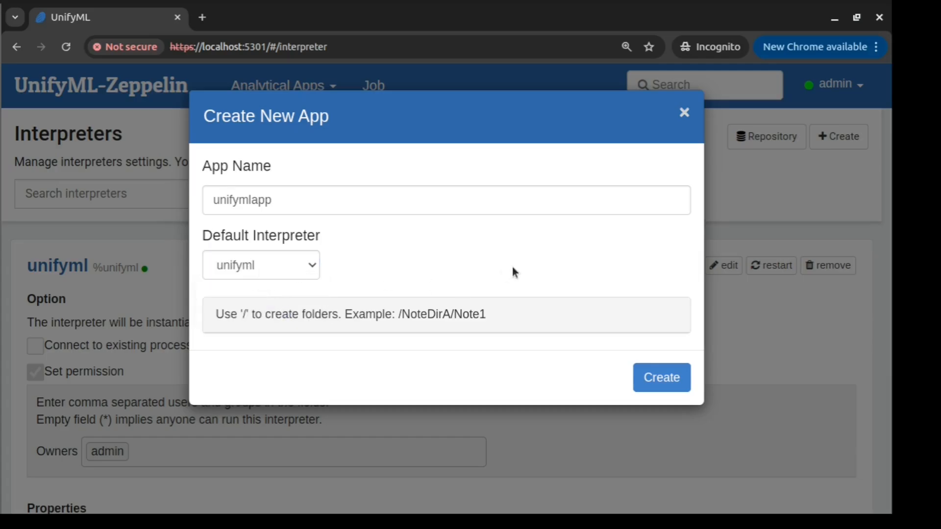
pyautogui.click(657, 379)
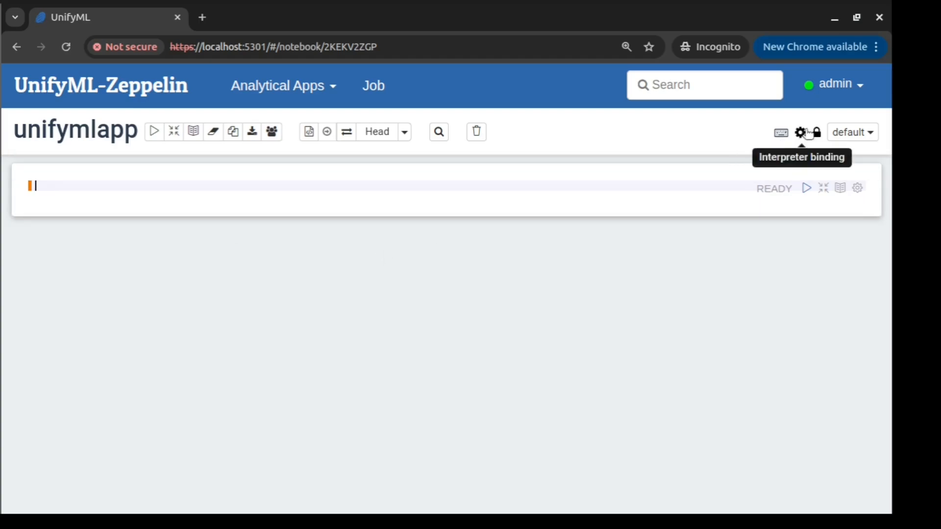
# Move unifyml to the top of the interpreter bindings, unbind jdbc, and save.
pyautogui.click(801, 134)
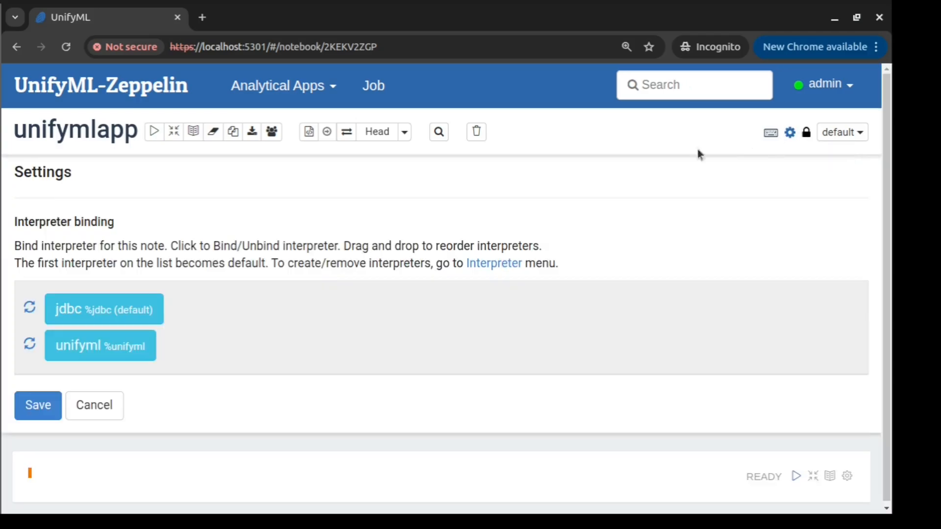
pyautogui.moveTo(139, 351); pyautogui.dragTo(140, 319)
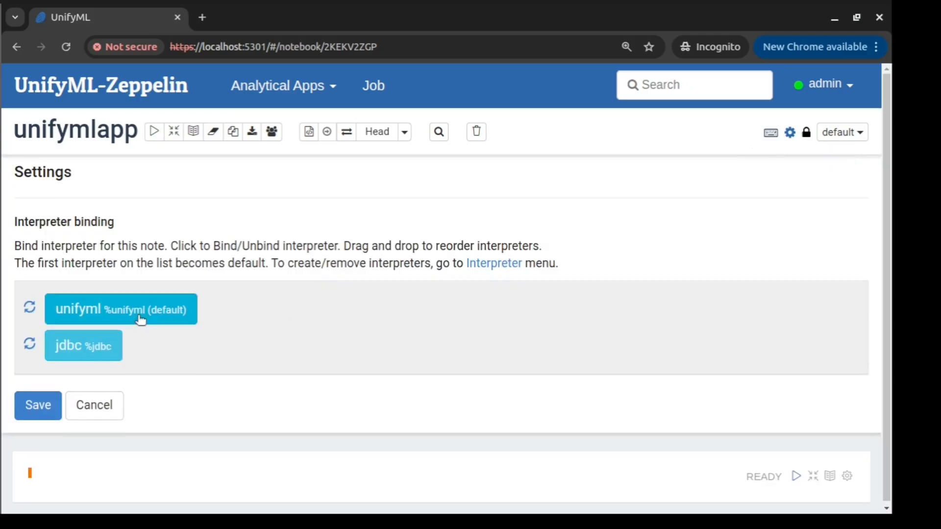
pyautogui.click(87, 347)
pyautogui.click(41, 413)
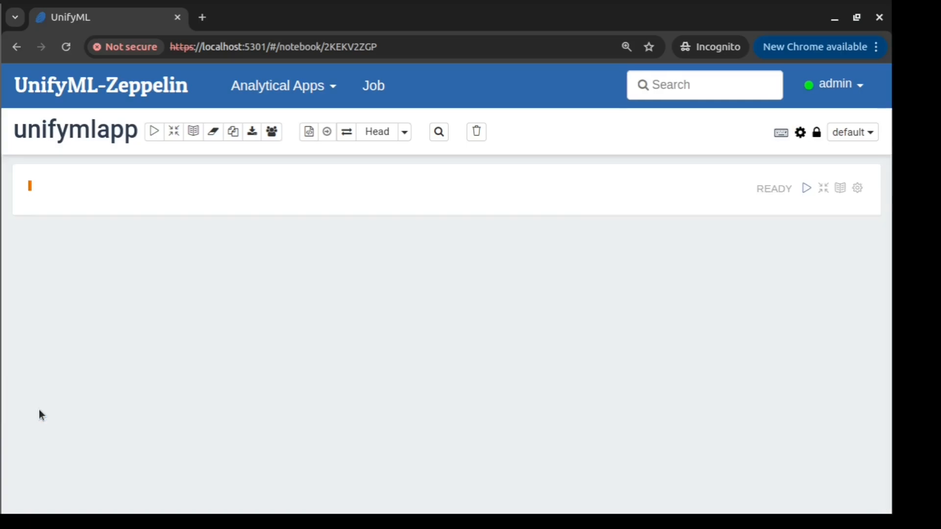
# Run select * from Sale_Hrly limit 10 in the empty paragraph.
pyautogui.click(117, 187)
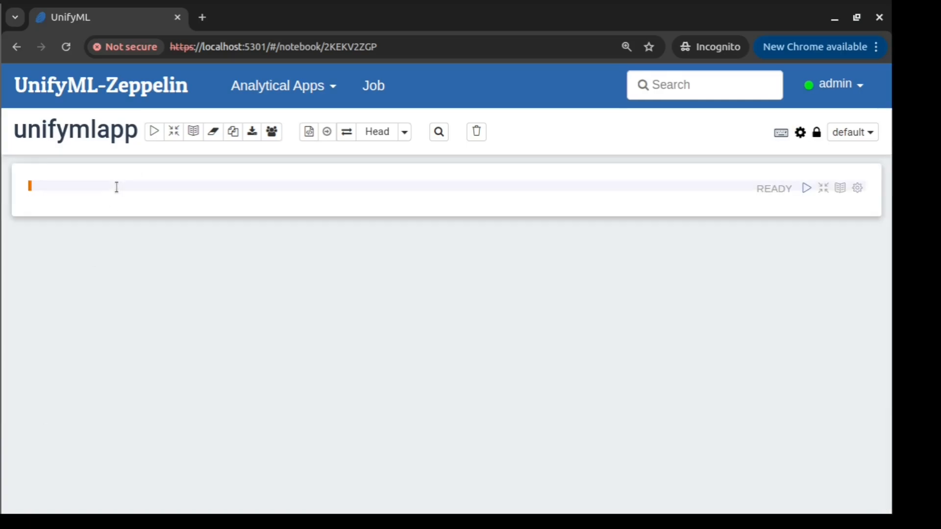
pyautogui.write('select * from Sale_Hrly')
pyautogui.moveTo(258, 220)
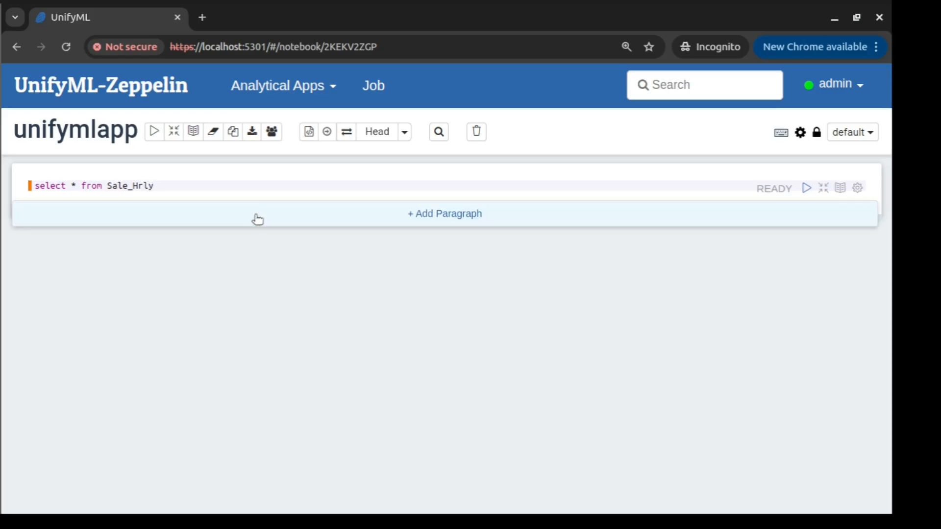
pyautogui.write('limit 10')
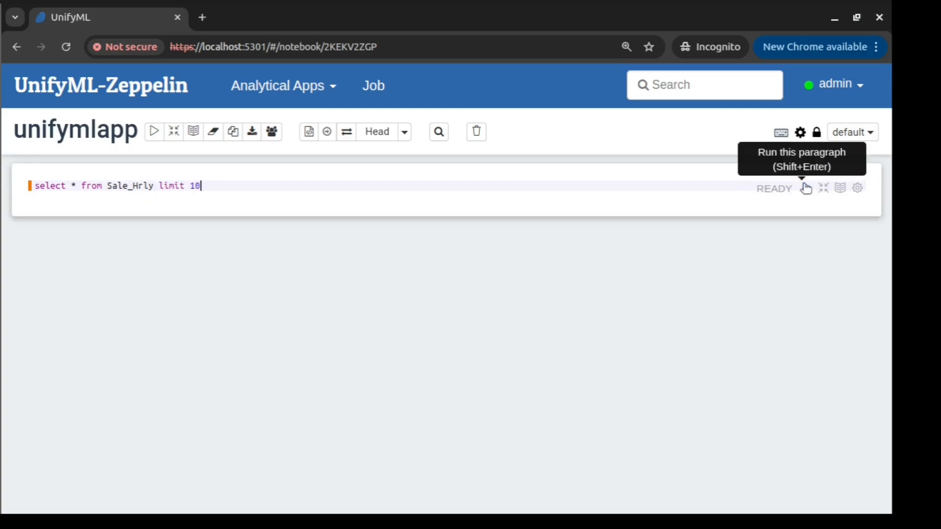
pyautogui.click(806, 188)
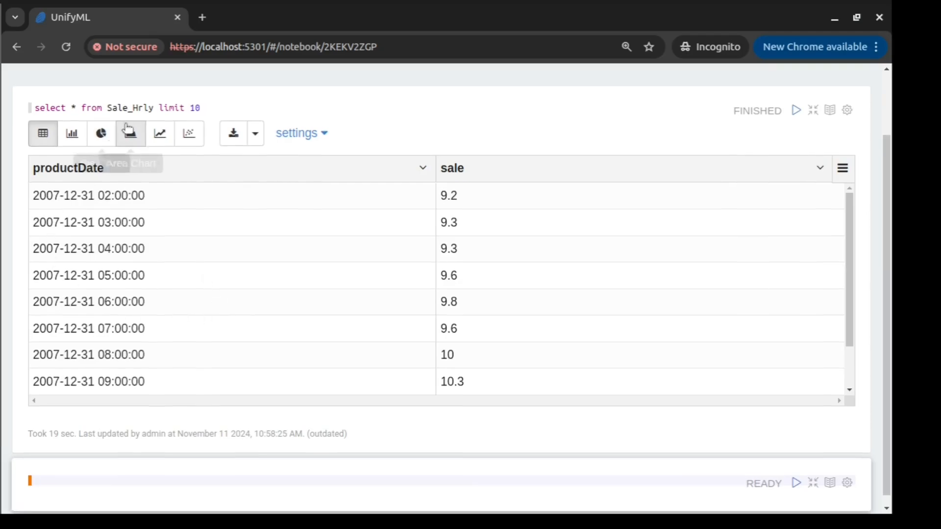
# Query select * from Health_Insurance_trainjson limit 10 in the next empty paragraph.
pyautogui.doubleClick(136, 107)
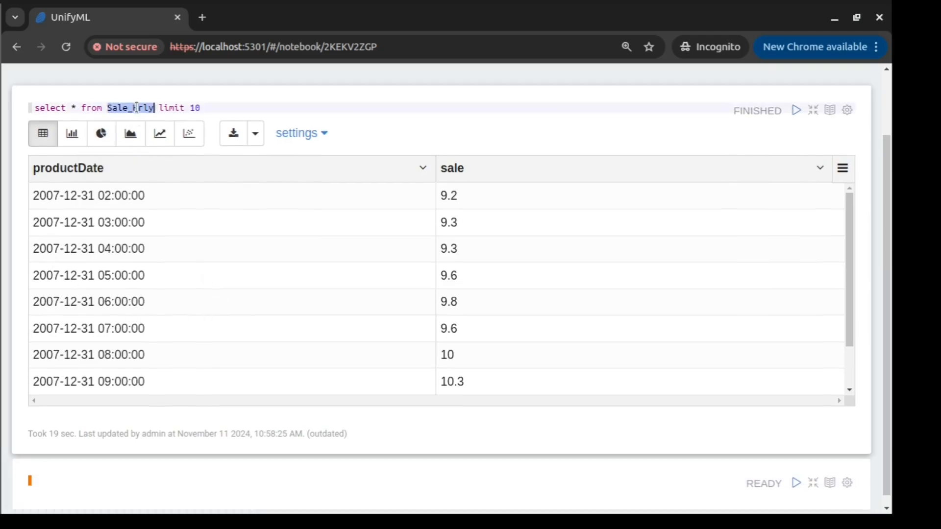
pyautogui.click(134, 481)
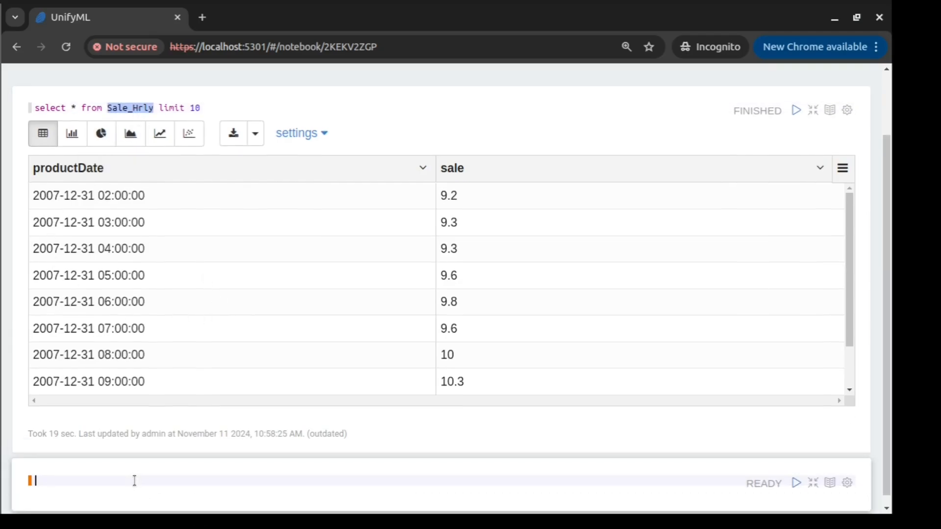
pyautogui.write('select * from Health_insurance')
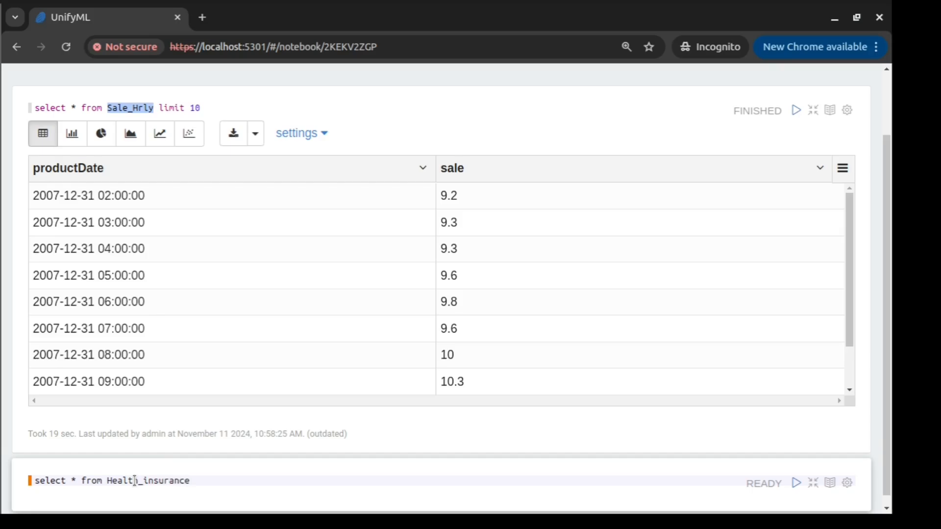
pyautogui.write('_trainjson limit 10')
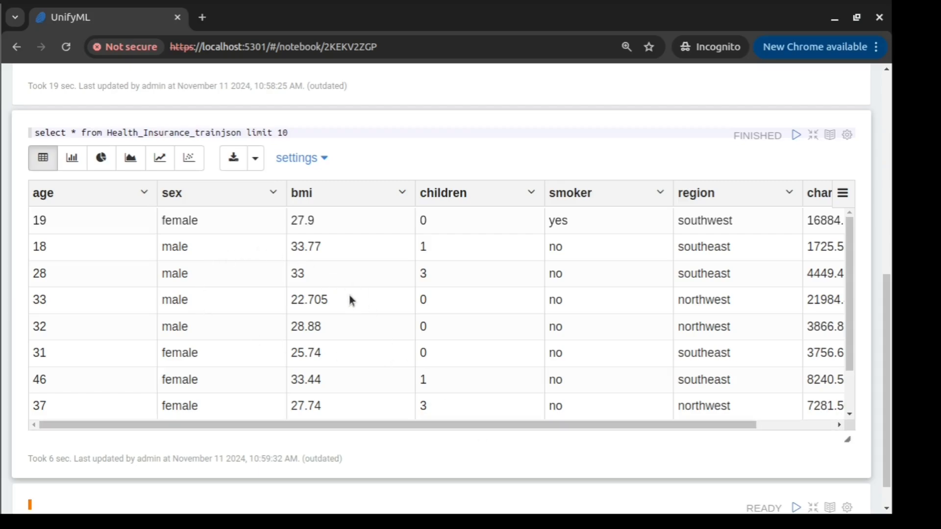
pyautogui.doubleClick(221, 133)
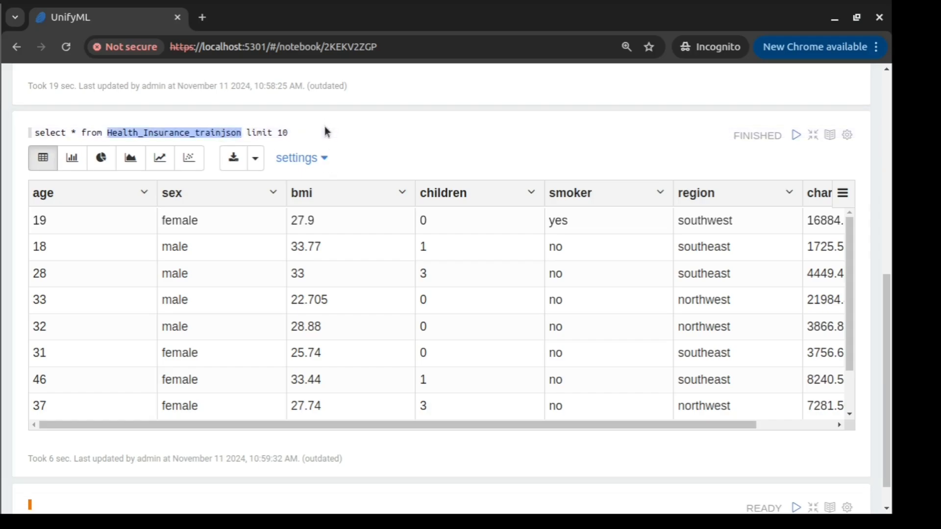
pyautogui.scroll(-1, 171, 439)
# Run select * from housing1 limit 10 in the bottom paragraph and view its results.
pyautogui.click(148, 471)
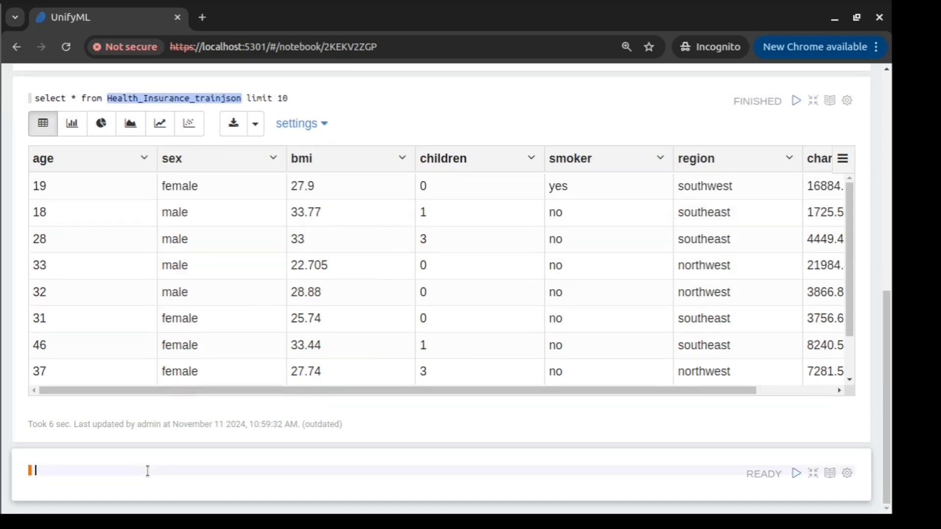
pyautogui.write('select * from housing1 limit 10')
pyautogui.hotkey('shift', 'Return')
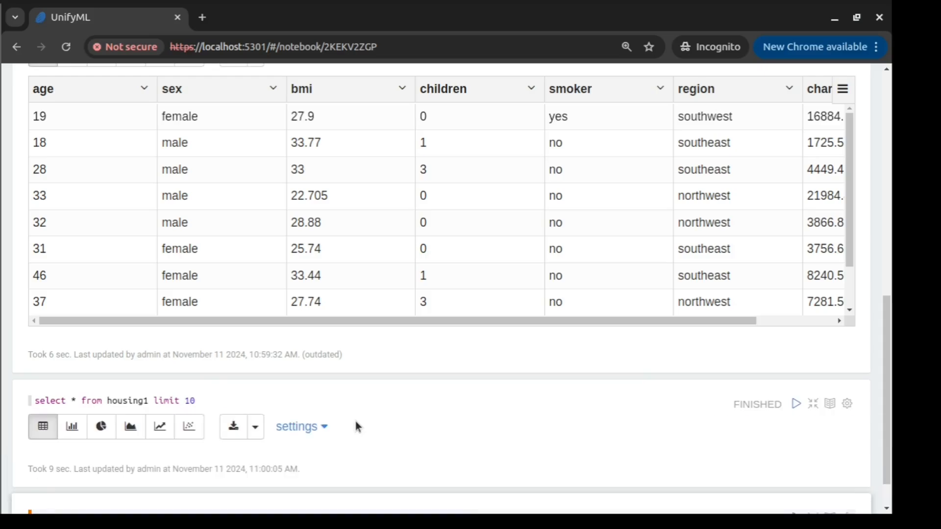
pyautogui.scroll(-7, 366, 372)
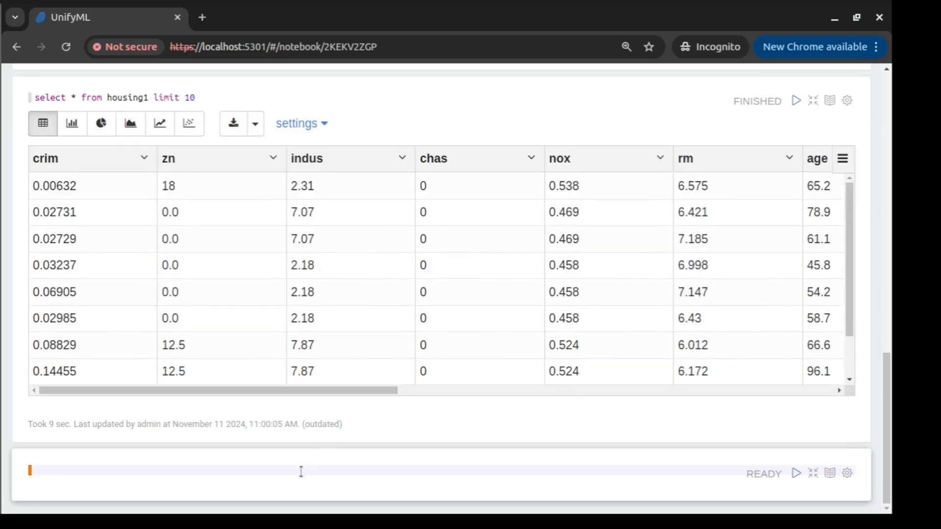
# Run 'select * from csvgz limit 10' in the new paragraph and review the returned rows.
pyautogui.write('select * from csvgz limit ')
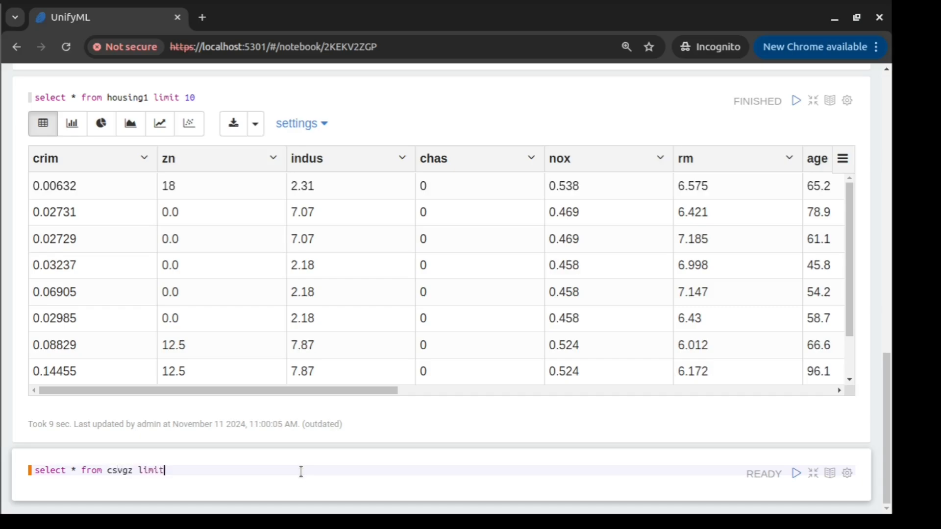
pyautogui.write('10')
pyautogui.hotkey('shift', 'Return')
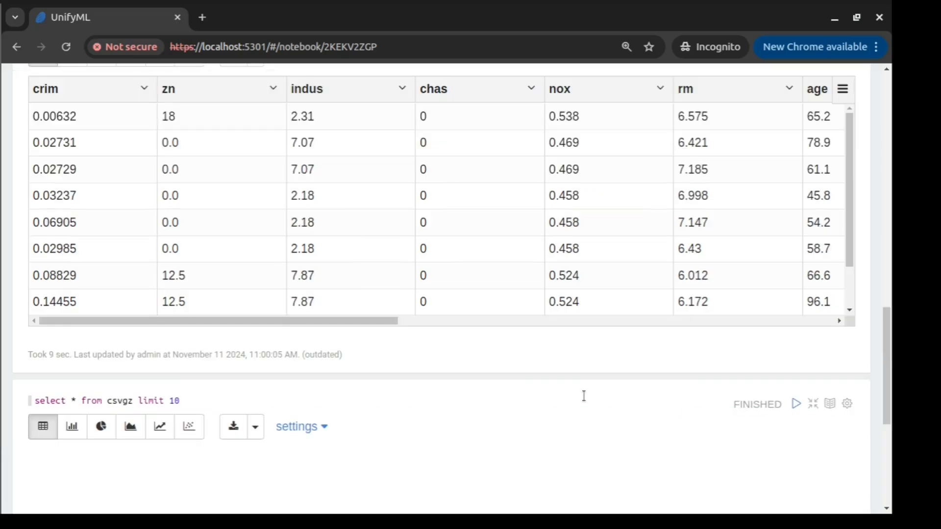
pyautogui.scroll(-4, 583, 396)
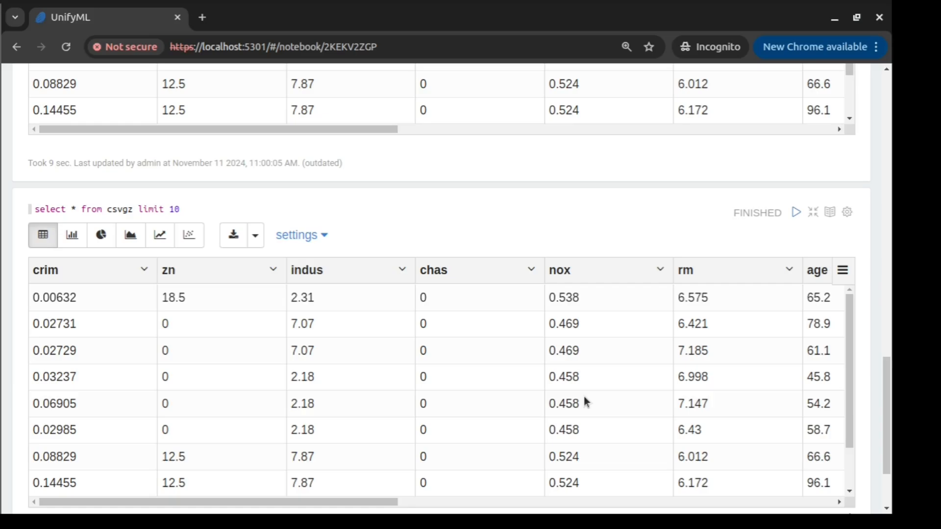
pyautogui.scroll(-2, 583, 396)
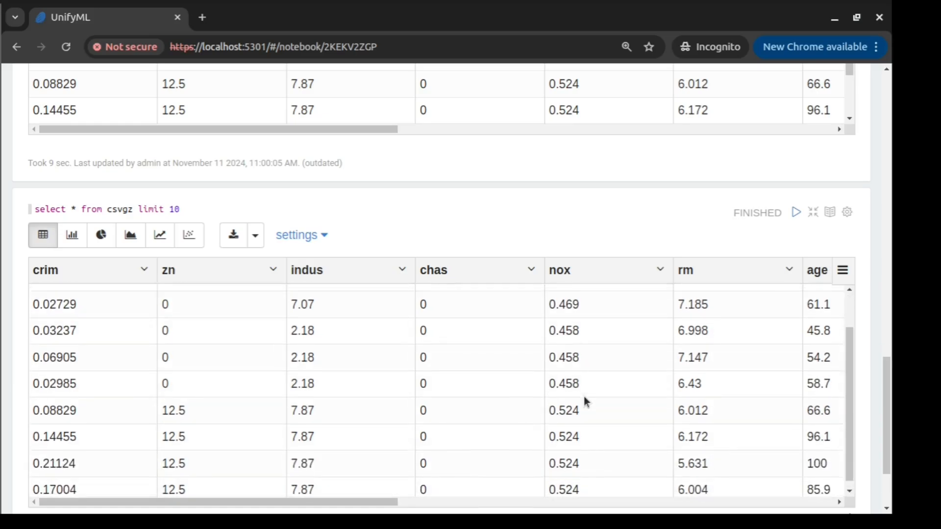
pyautogui.scroll(2, 584, 396)
pyautogui.moveTo(464, 179)
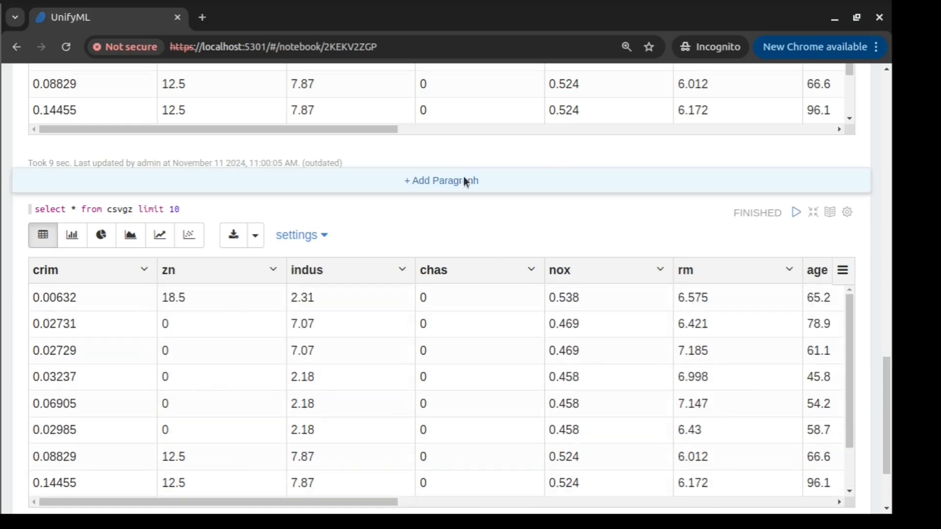
pyautogui.scroll(20, 465, 181)
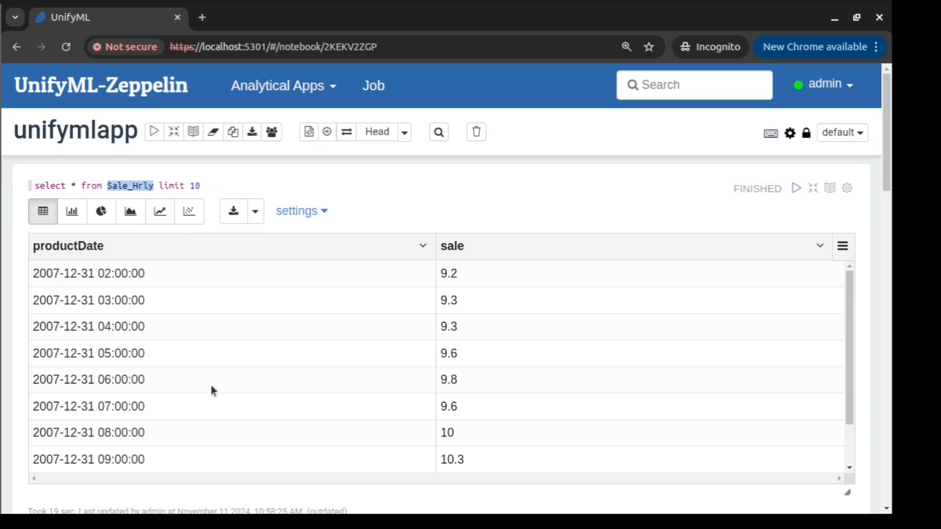
pyautogui.moveTo(225, 184)
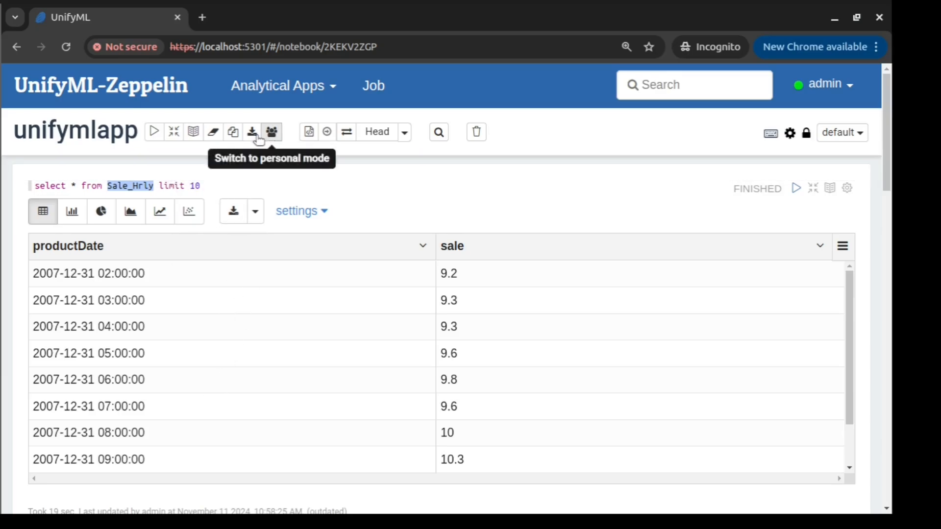